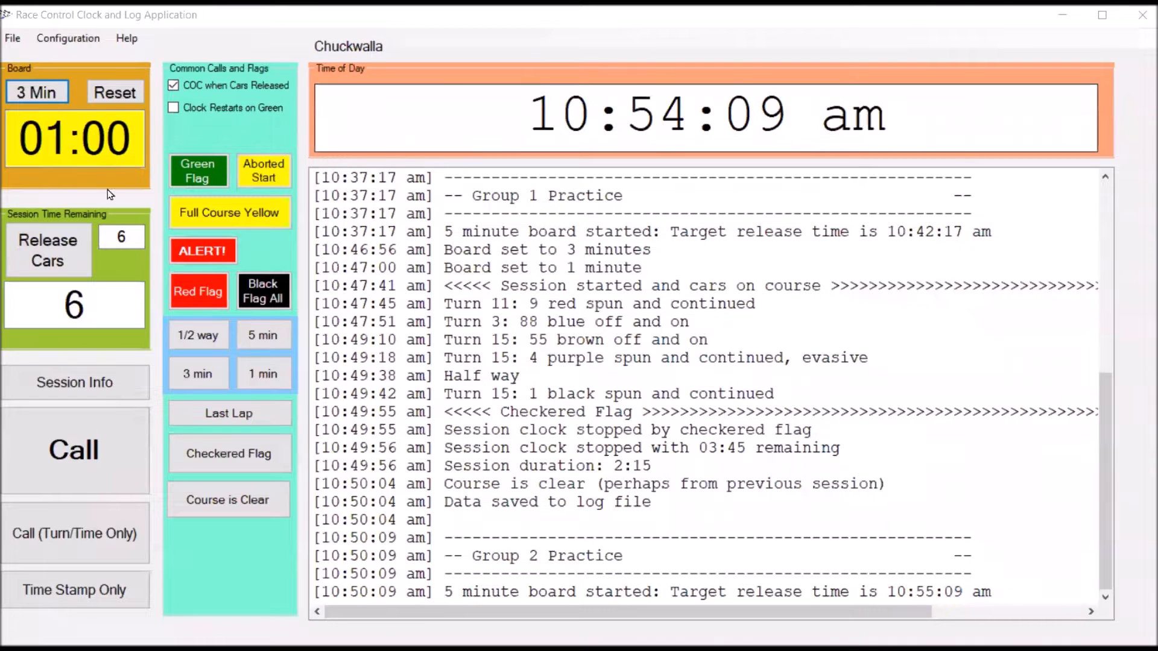
- Advance the Group 2 Practice board to 3 minutes and 1 minute, and release the cars to start the session
left_click(34, 93)
left_click(34, 93)
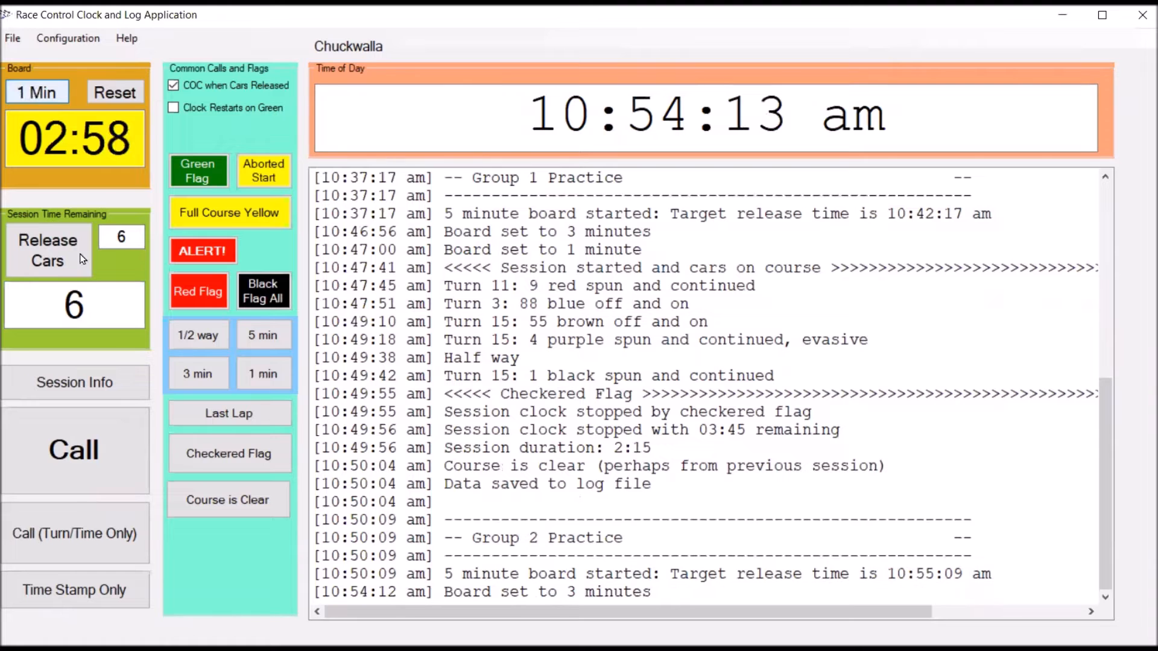
left_click(47, 246)
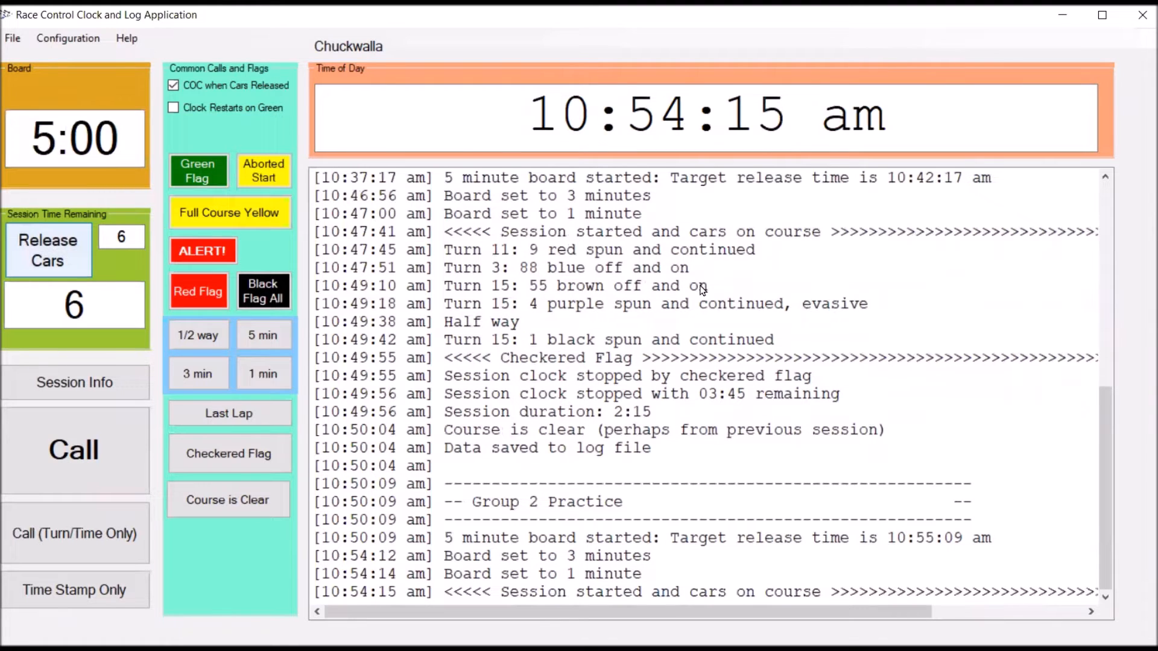
- Review the Group 1 Practice log entries, from the group header and session start through the turn calls to the checkered flag
left_click_drag(1104, 415, 1100, 380)
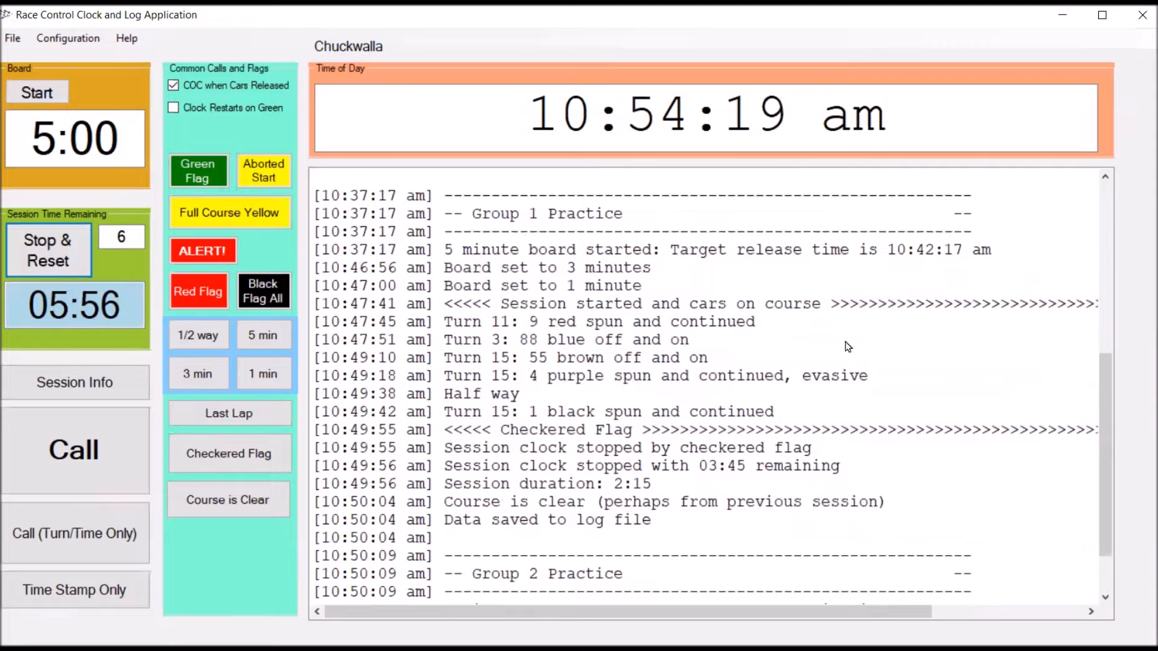
left_click(440, 201)
left_click(477, 221)
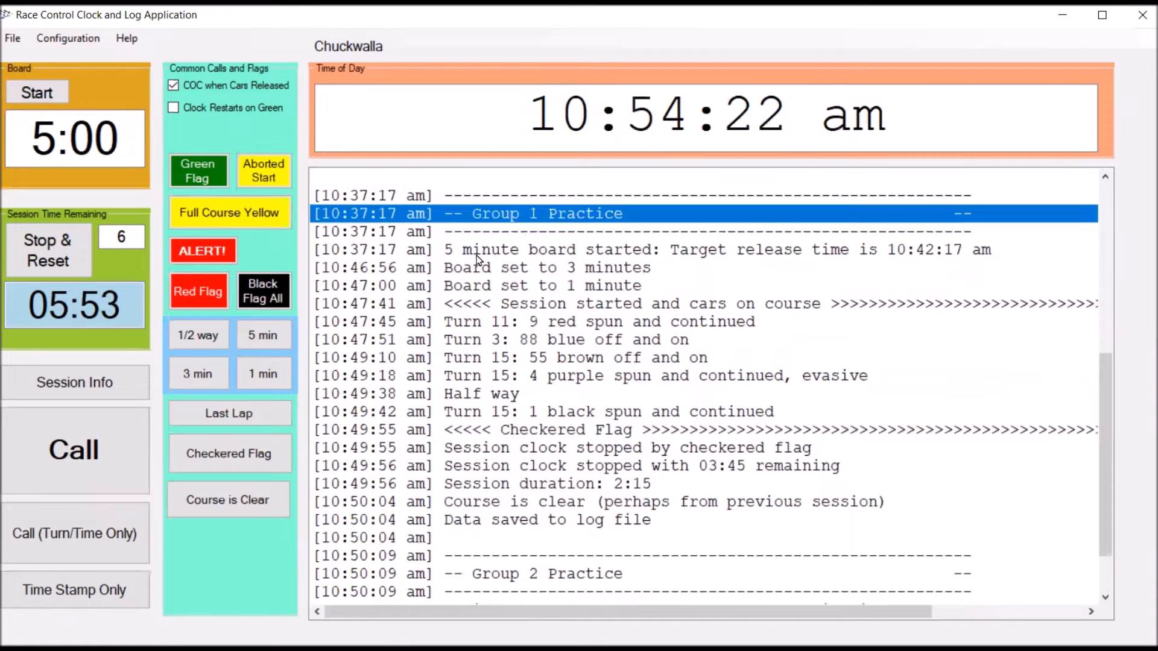
left_click(507, 307)
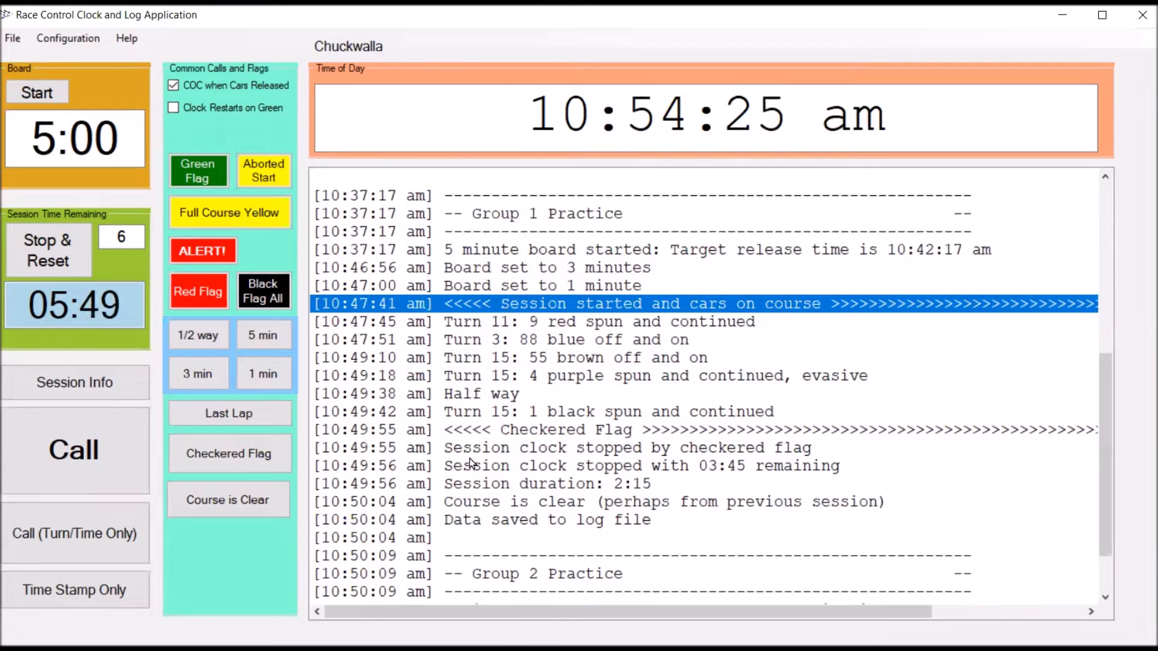
left_click(487, 431)
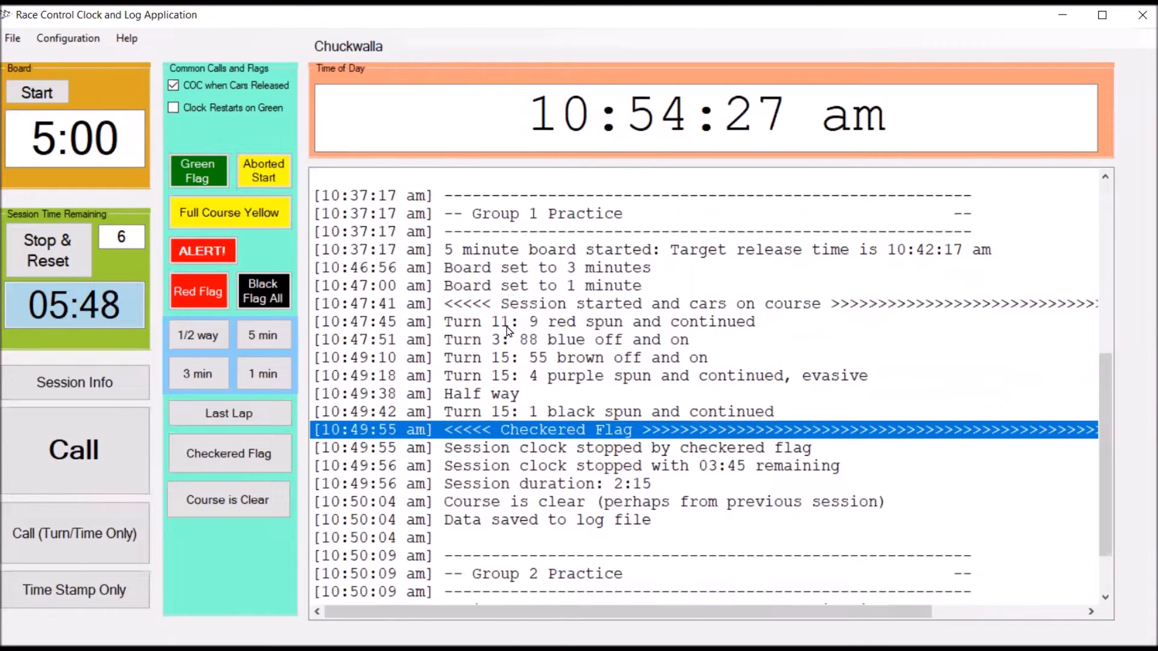
left_click(507, 325)
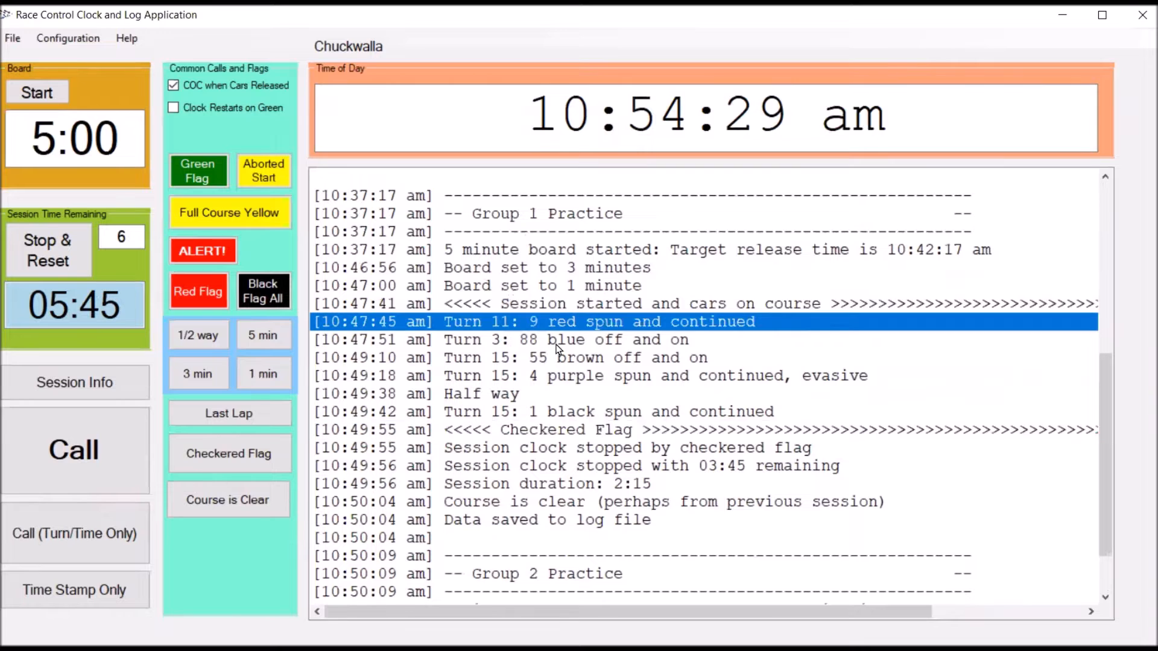
left_click(568, 341)
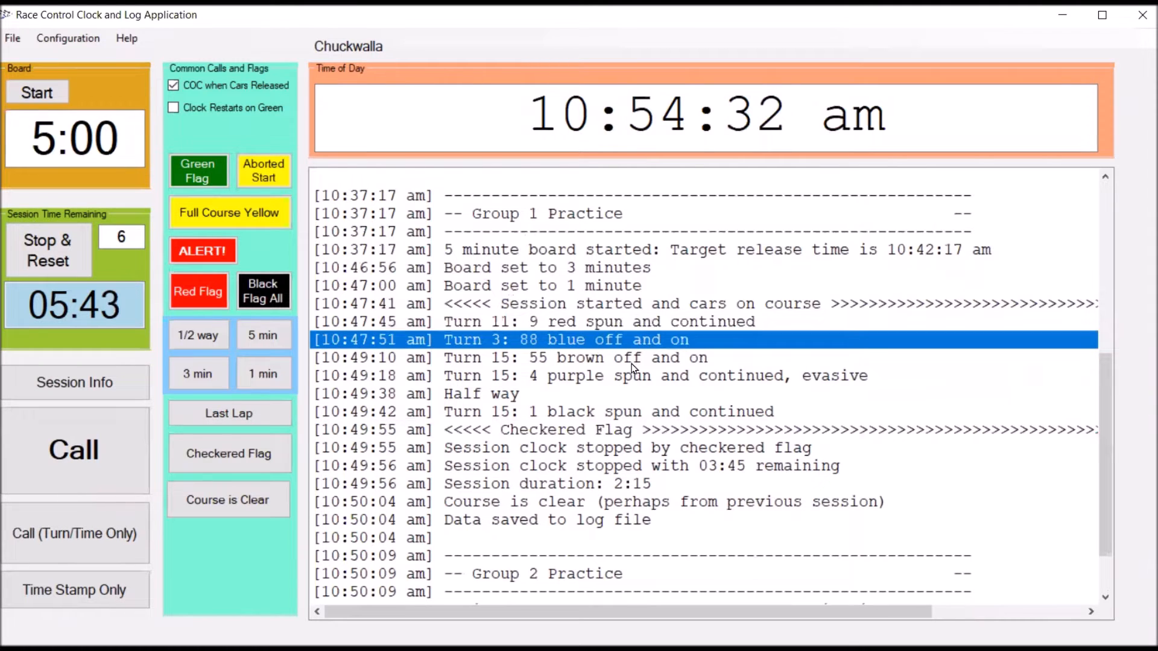
left_click(637, 362)
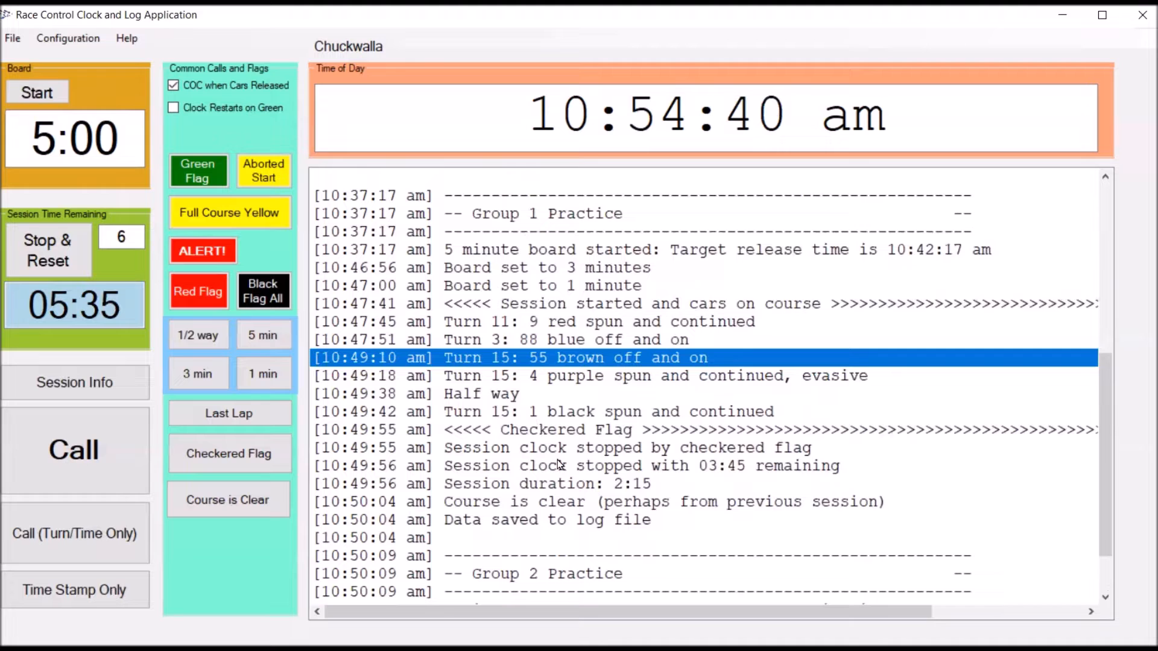
left_click(487, 195)
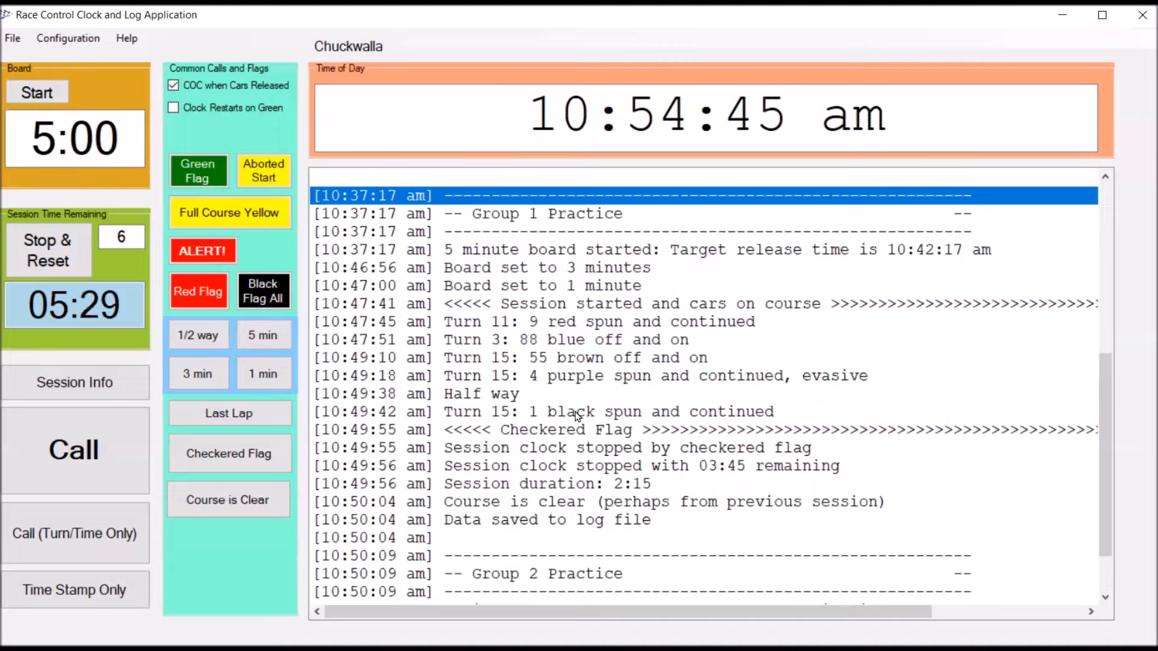
left_click(512, 378)
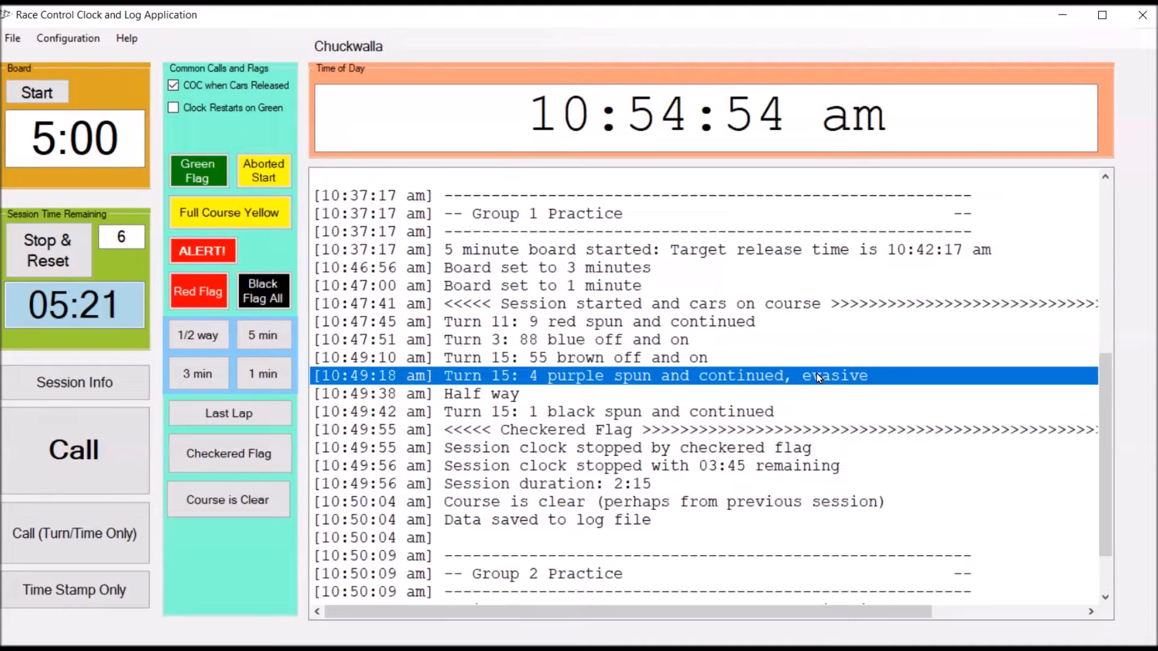
left_click(694, 361)
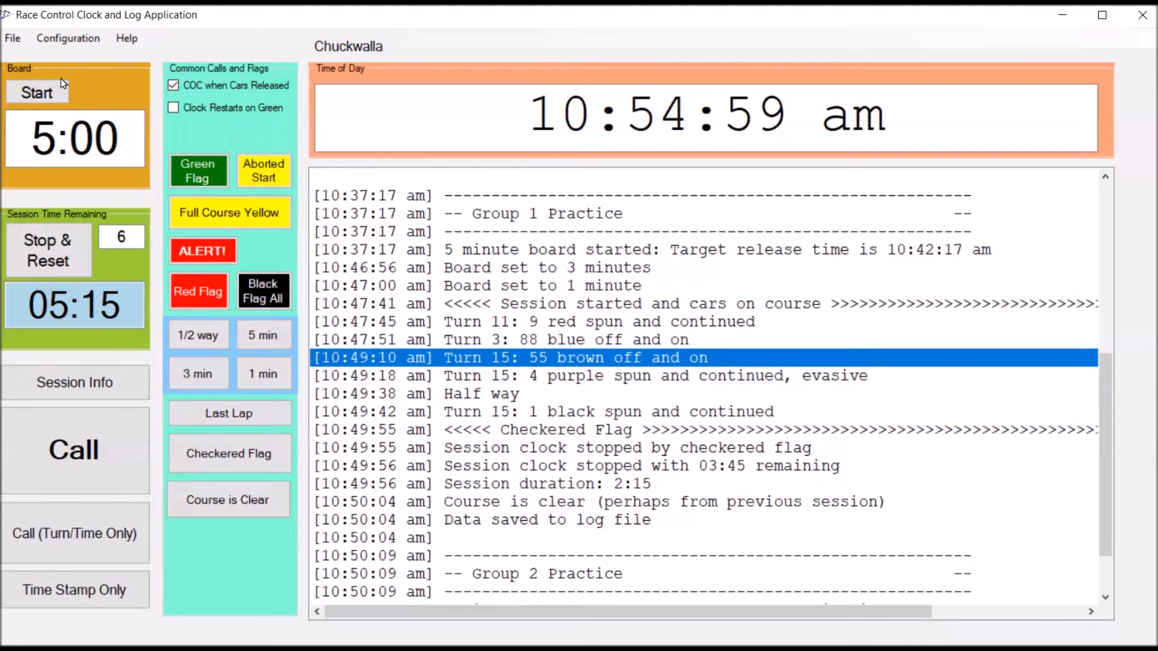
- Open the export of selected calls and select the Group 1 Practice entries from line 21 through line 39
left_click(11, 39)
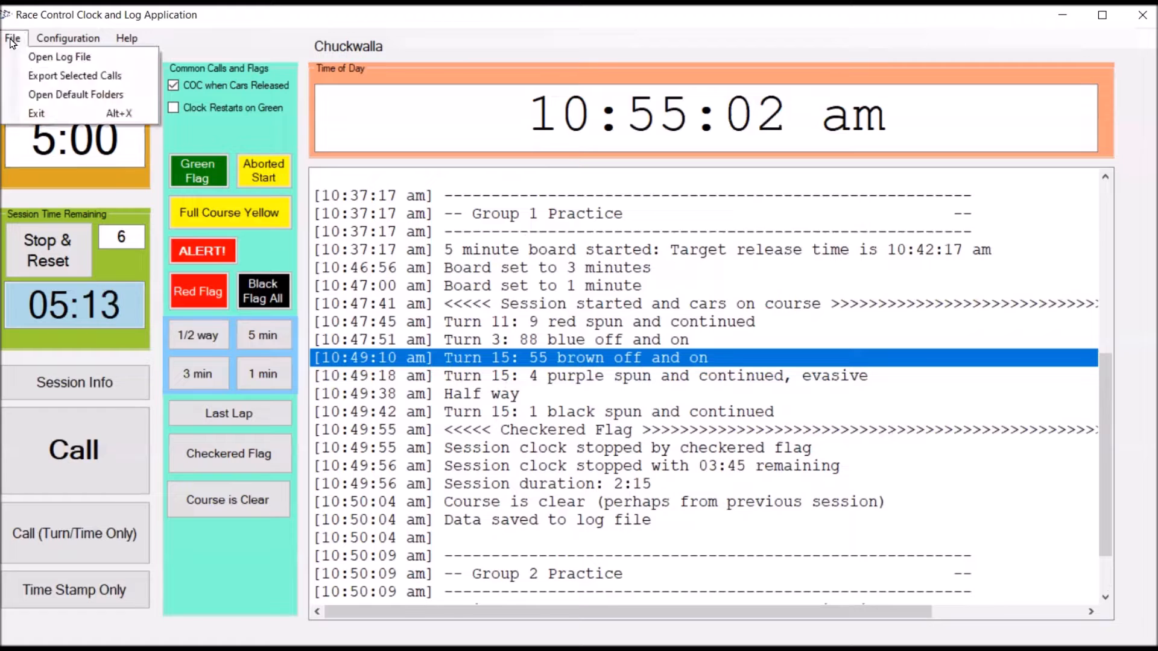
left_click(29, 77)
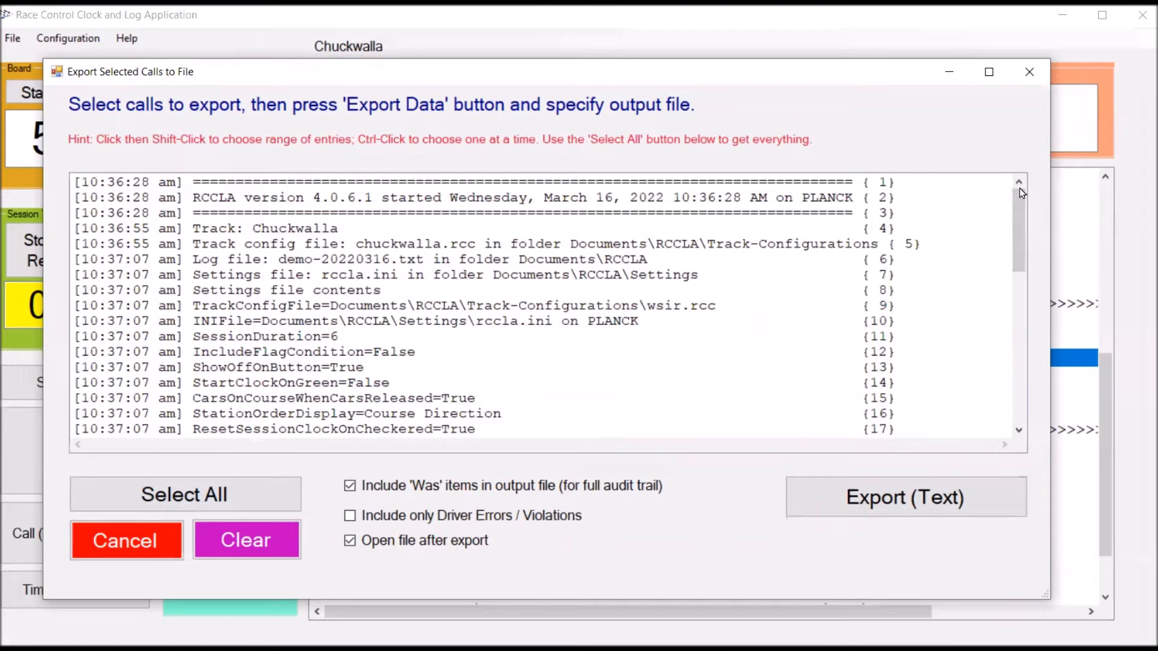
scroll(994, 216, "down", 2)
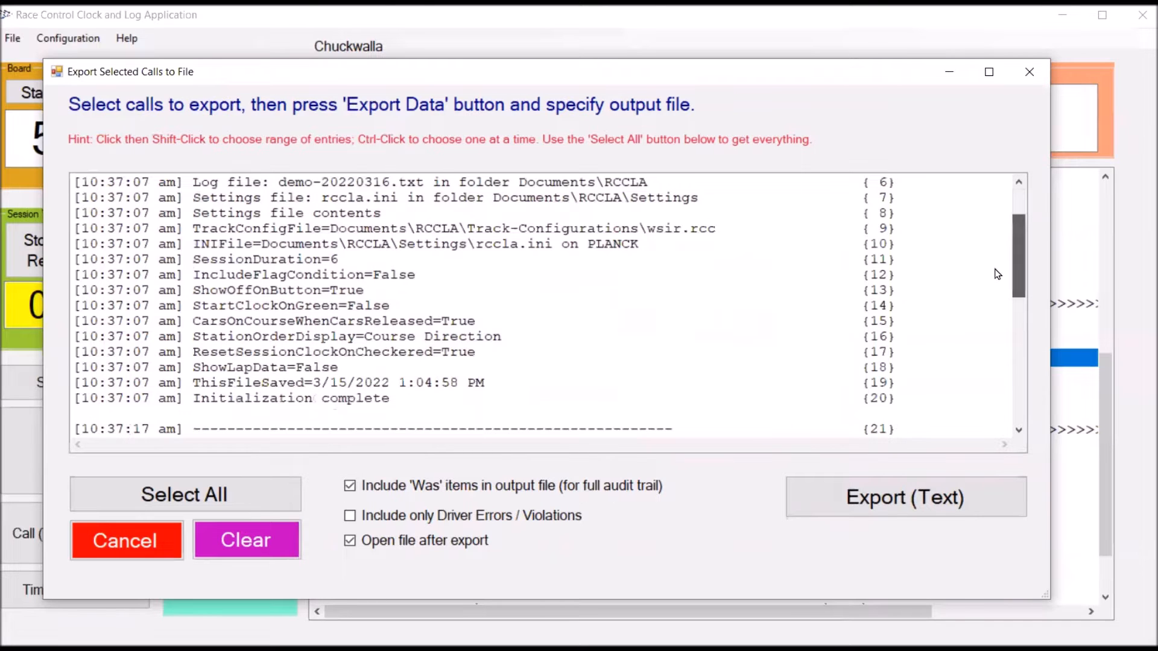
scroll(998, 277, "down", 4)
scroll(998, 277, "down", 1)
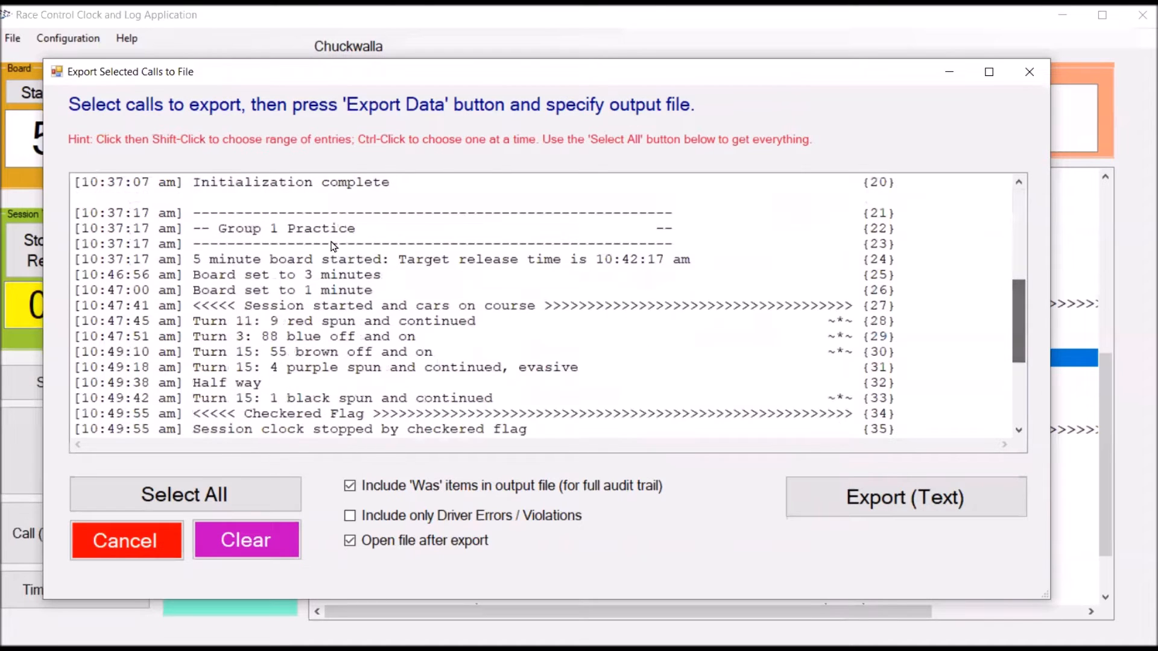
left_click(213, 215)
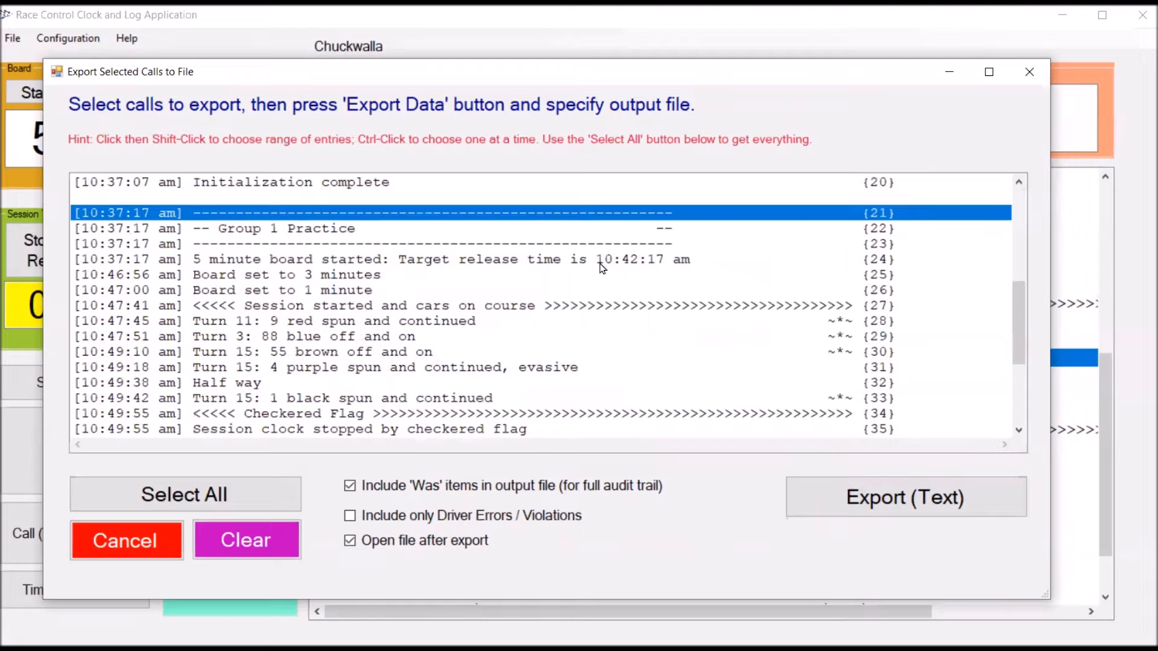
left_click_drag(1017, 296, 1015, 322)
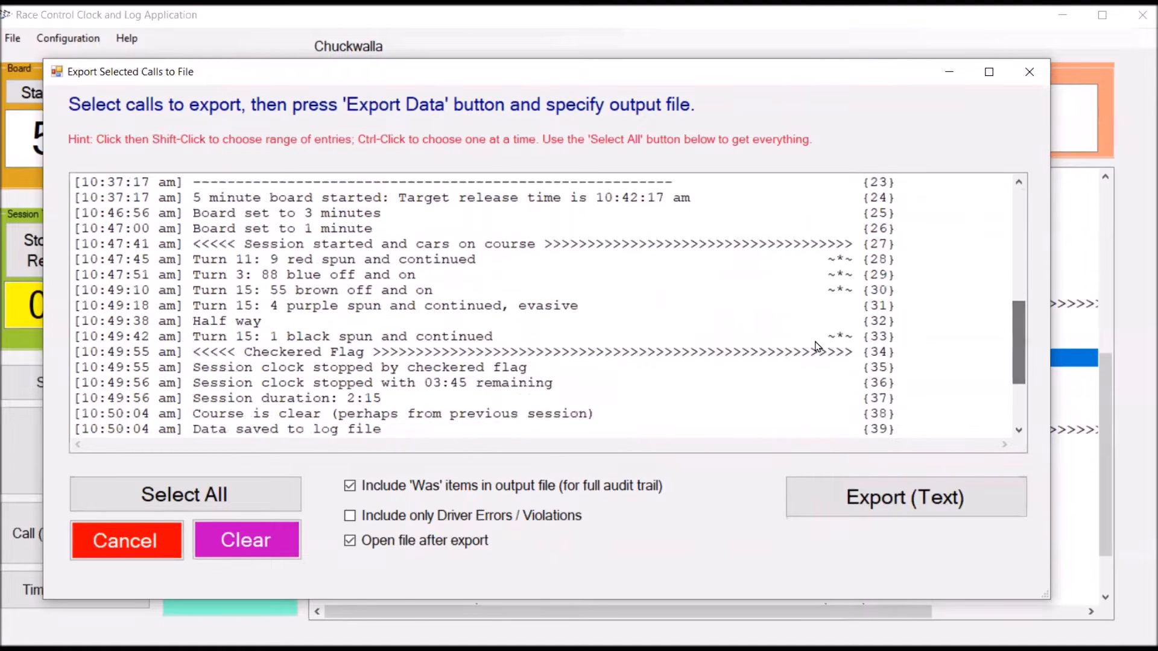
left_click(256, 429, "shift")
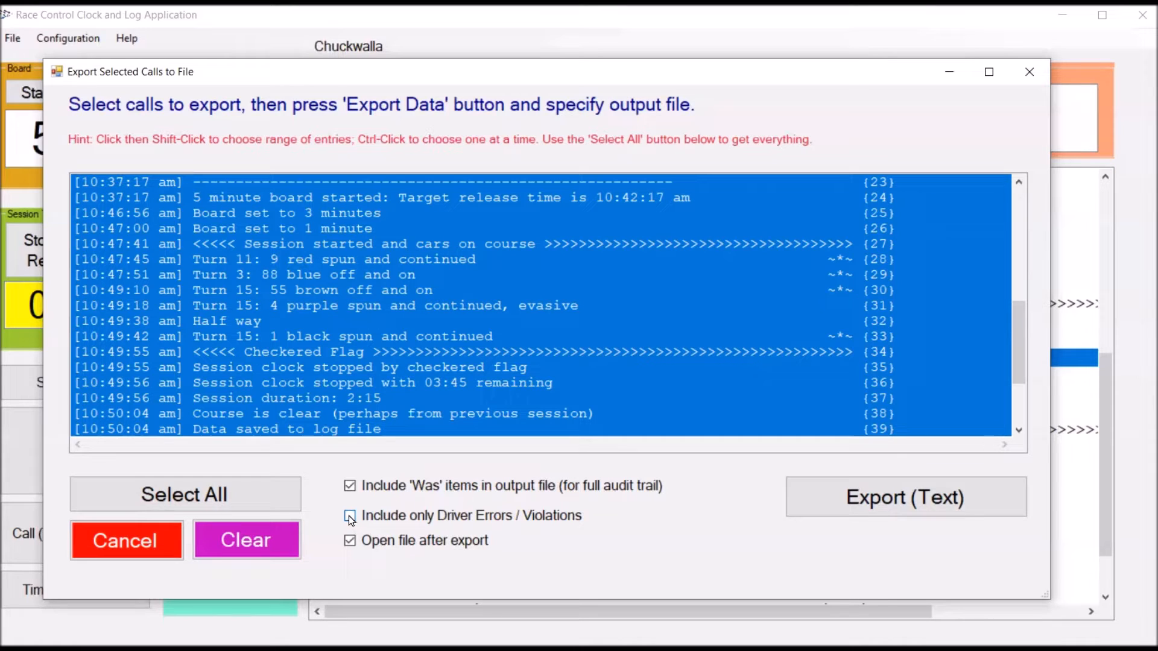
- Export only driver errors/violations from the selected calls as text to demo-export.txt, replacing the existing file
left_click(416, 517)
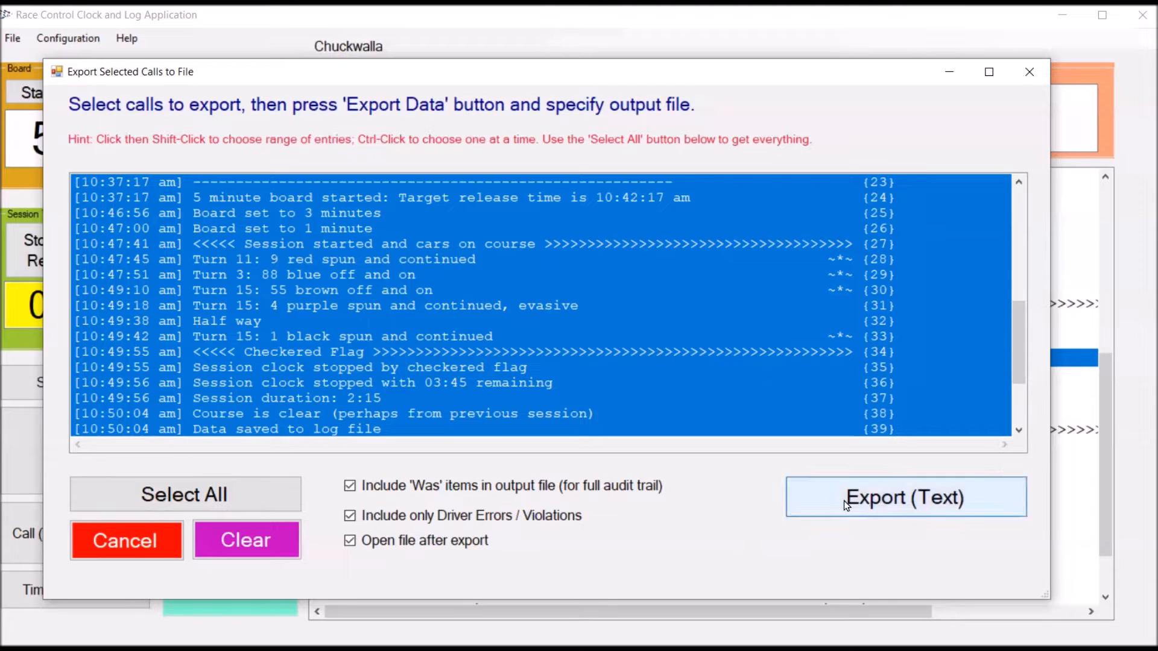
left_click(778, 478)
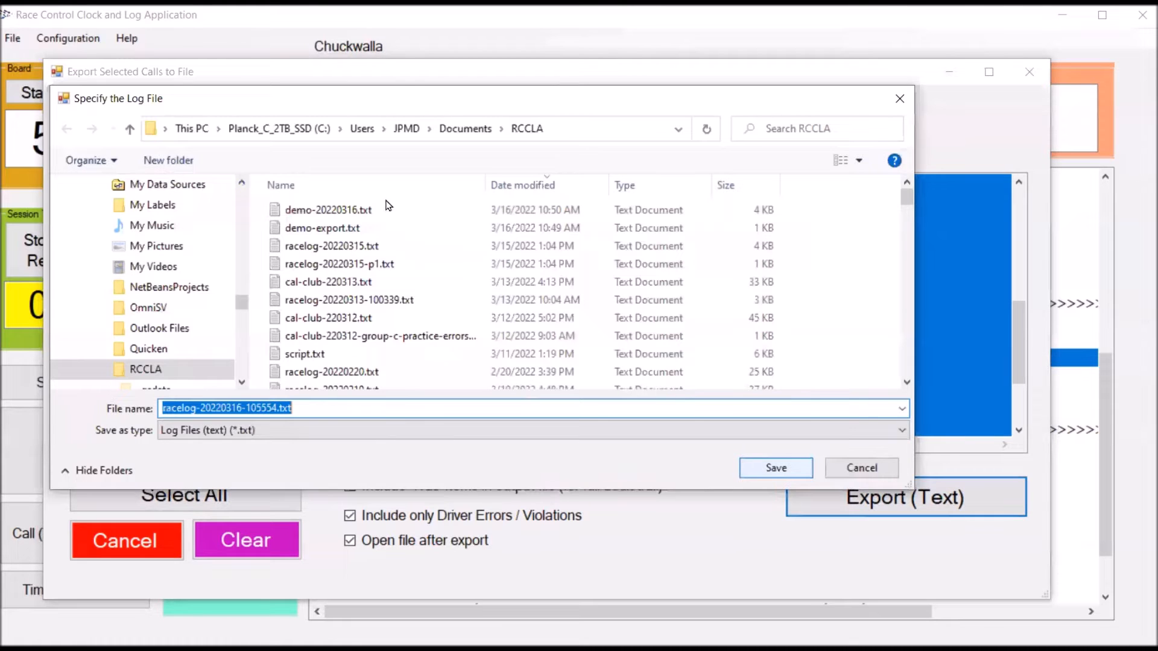
left_click(357, 231)
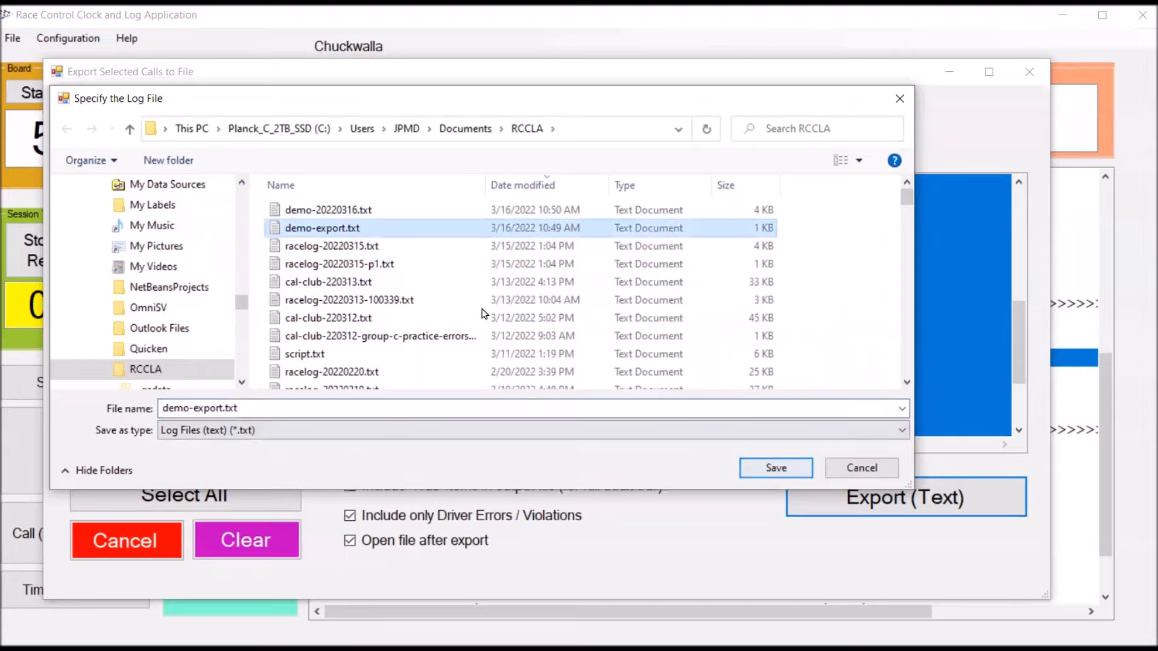
left_click(756, 476)
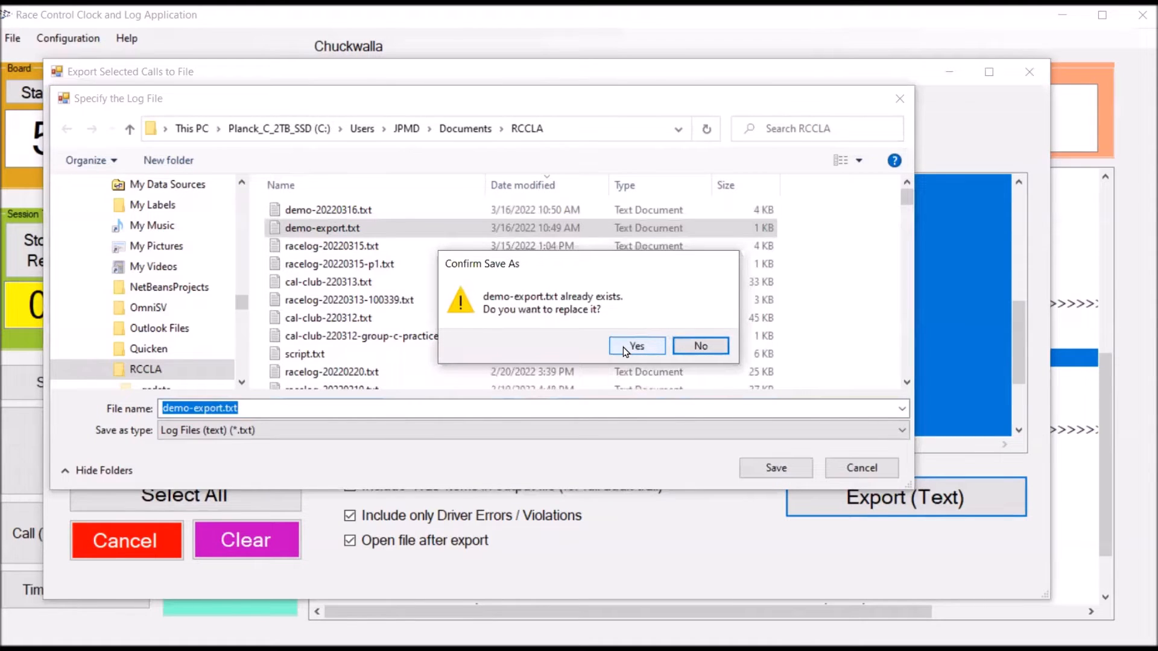
left_click(624, 346)
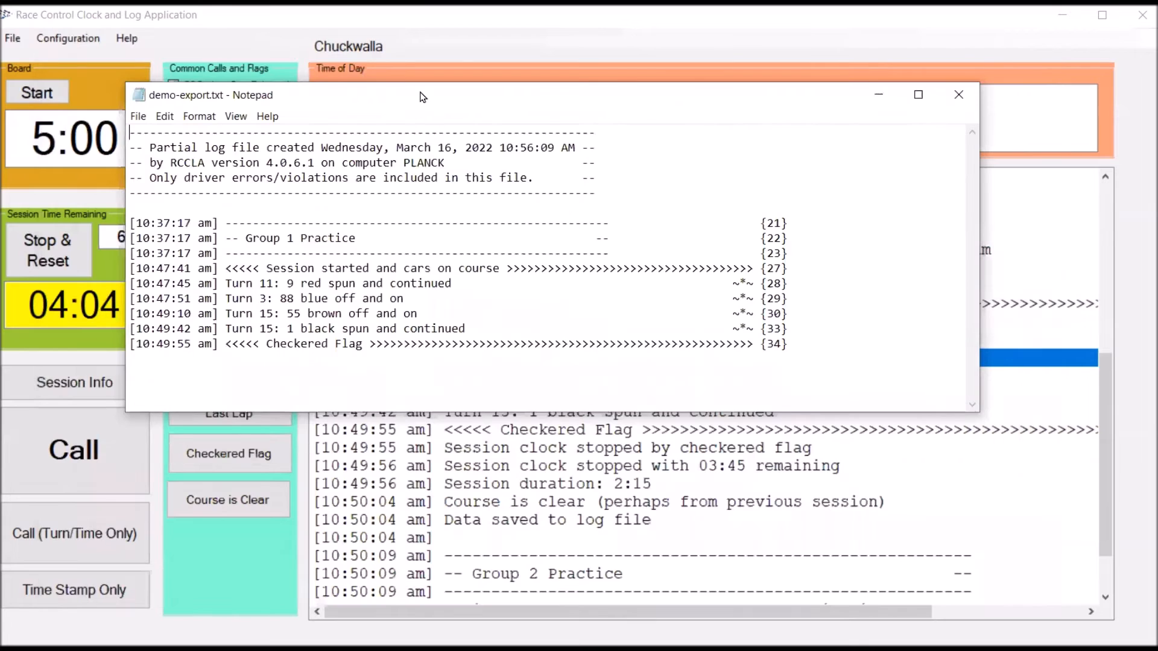
- Examine the header block of the exported file, its driver errors/violations note, and the Group 1 Practice heading
left_click_drag(422, 96, 456, 88)
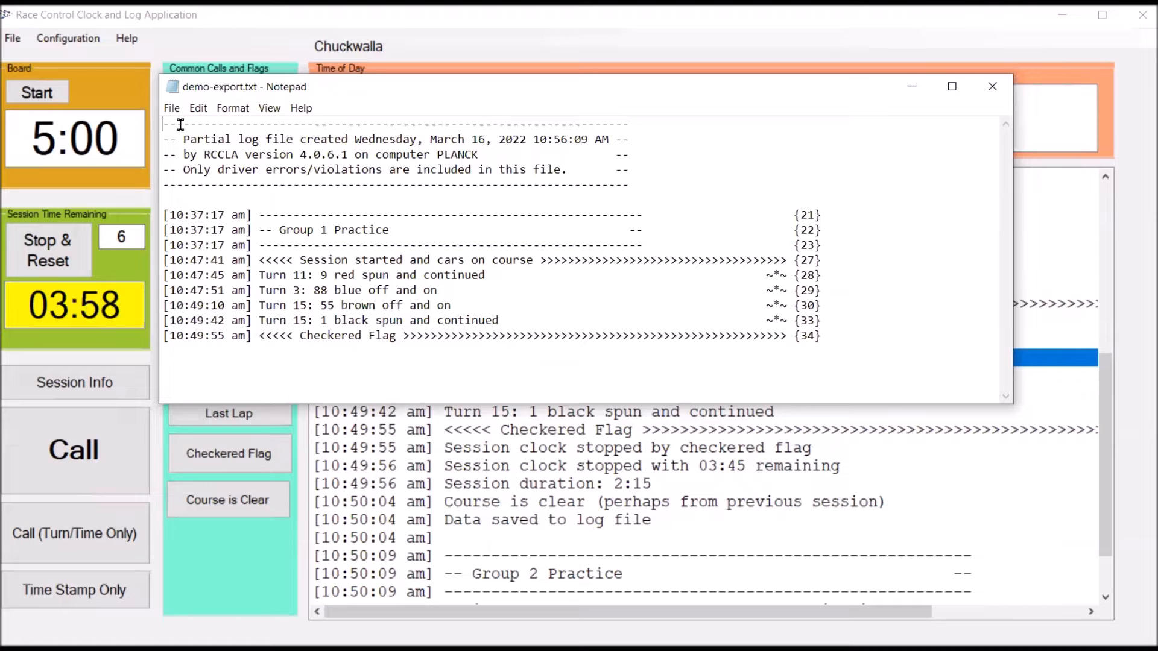
left_click_drag(164, 125, 244, 199)
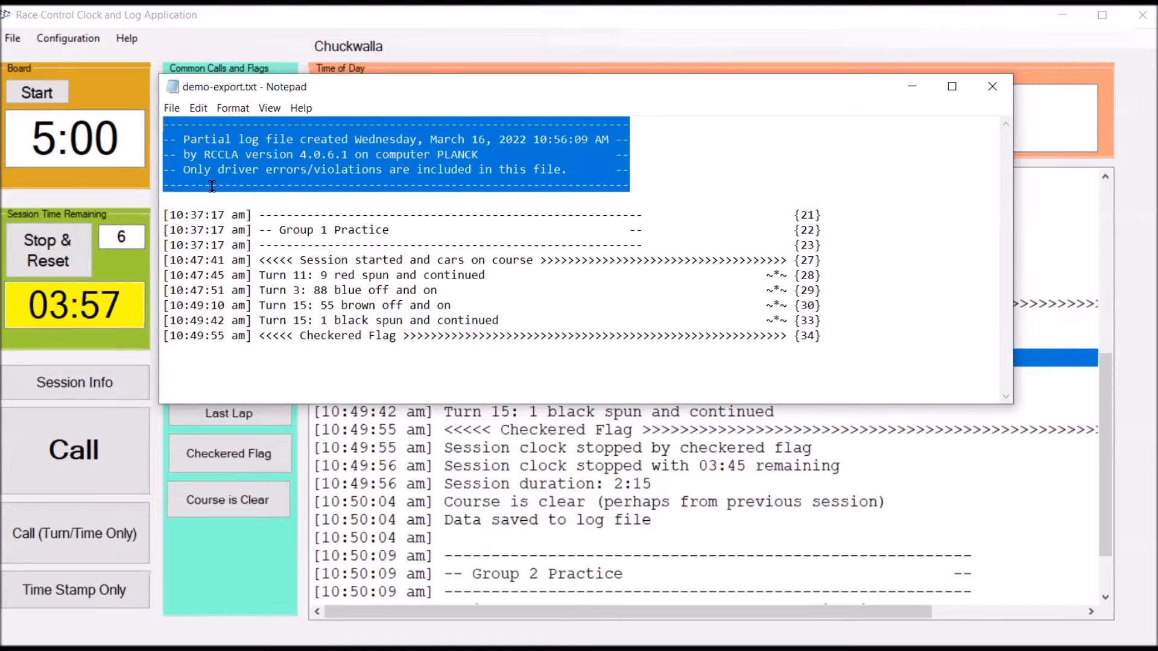
left_click(170, 169)
left_click(590, 171, "shift")
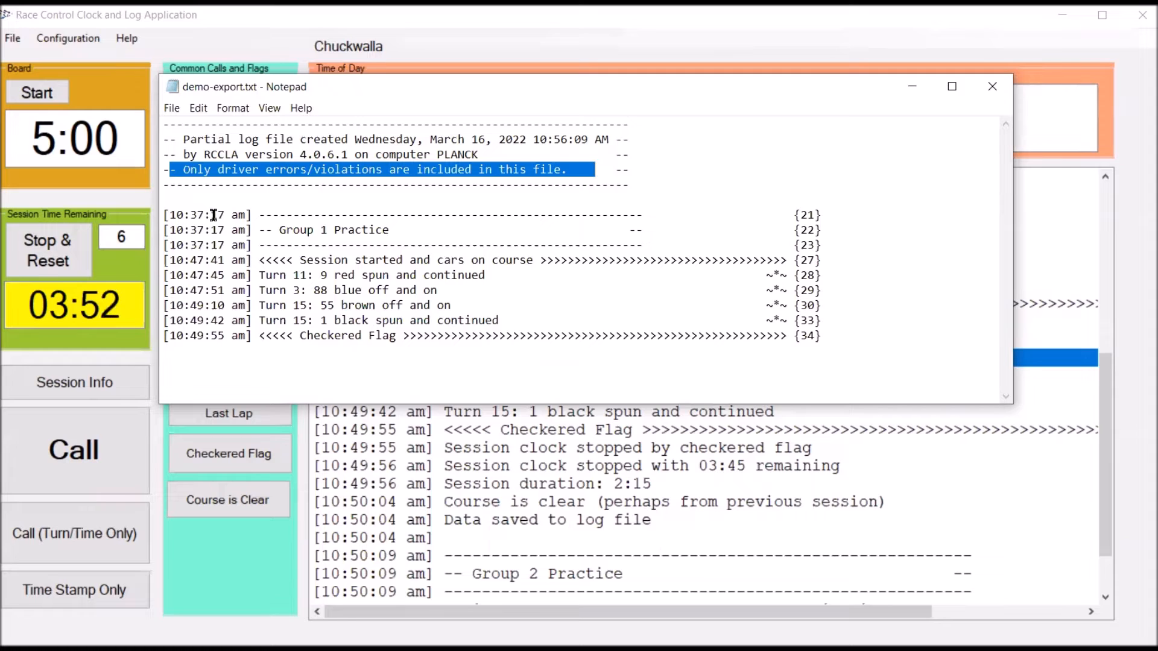
left_click_drag(242, 214, 852, 244)
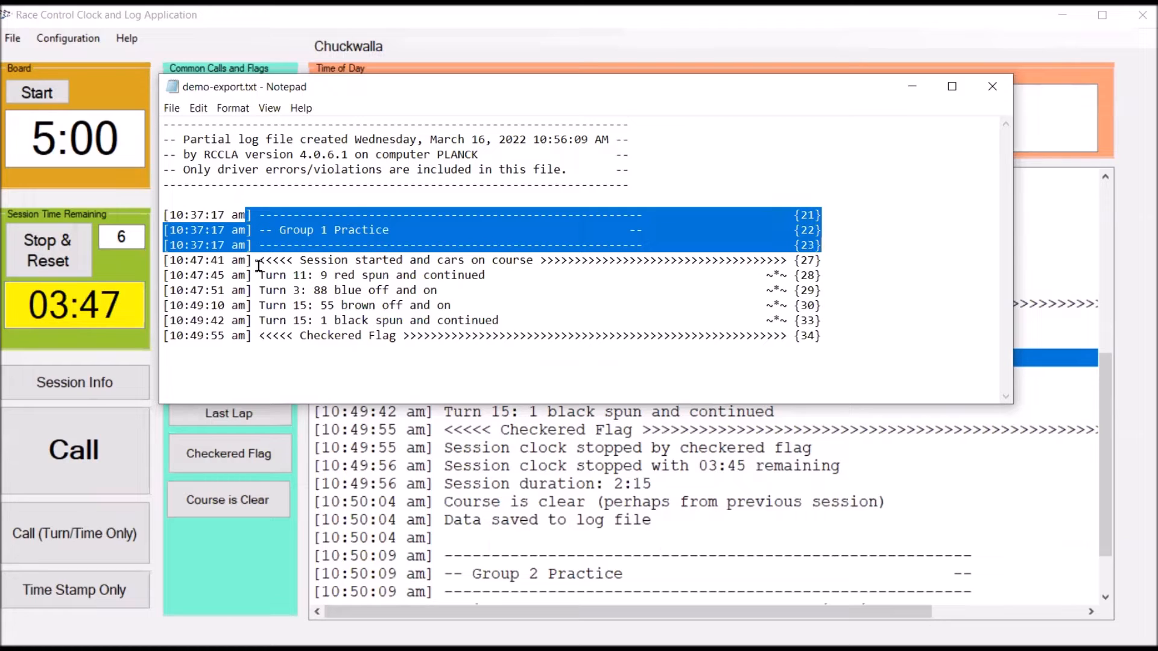
- Examine the driver error calls in the exported file and the session start and checkered flag markers around them
left_click_drag(260, 261, 293, 261)
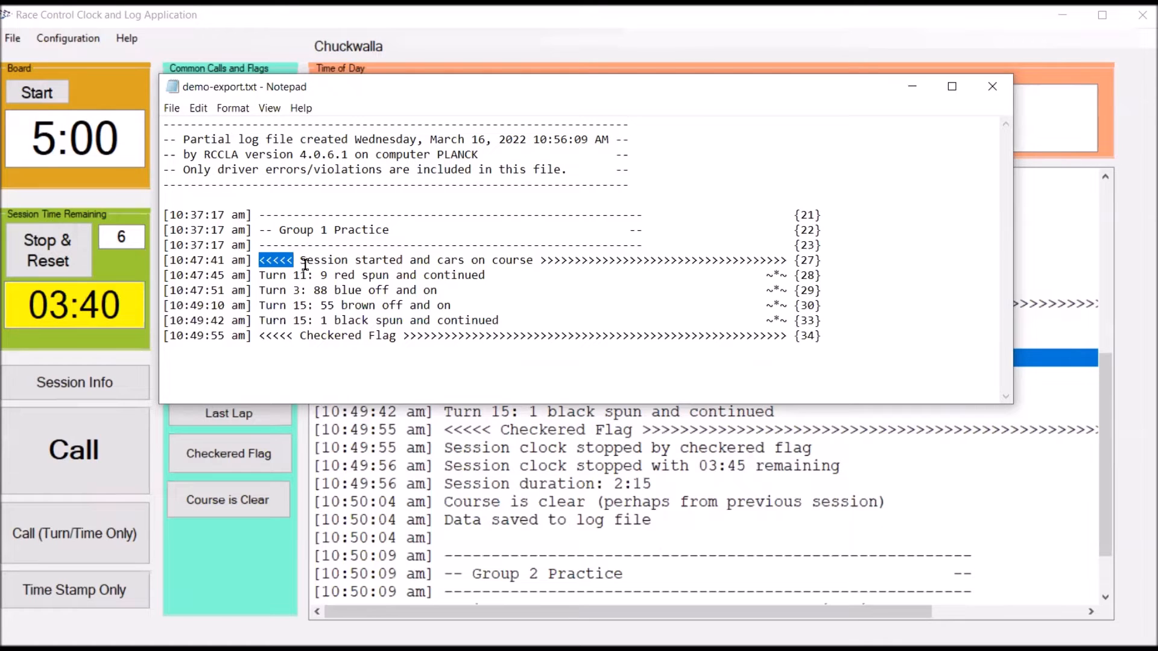
left_click(252, 275)
left_click(486, 276, "shift")
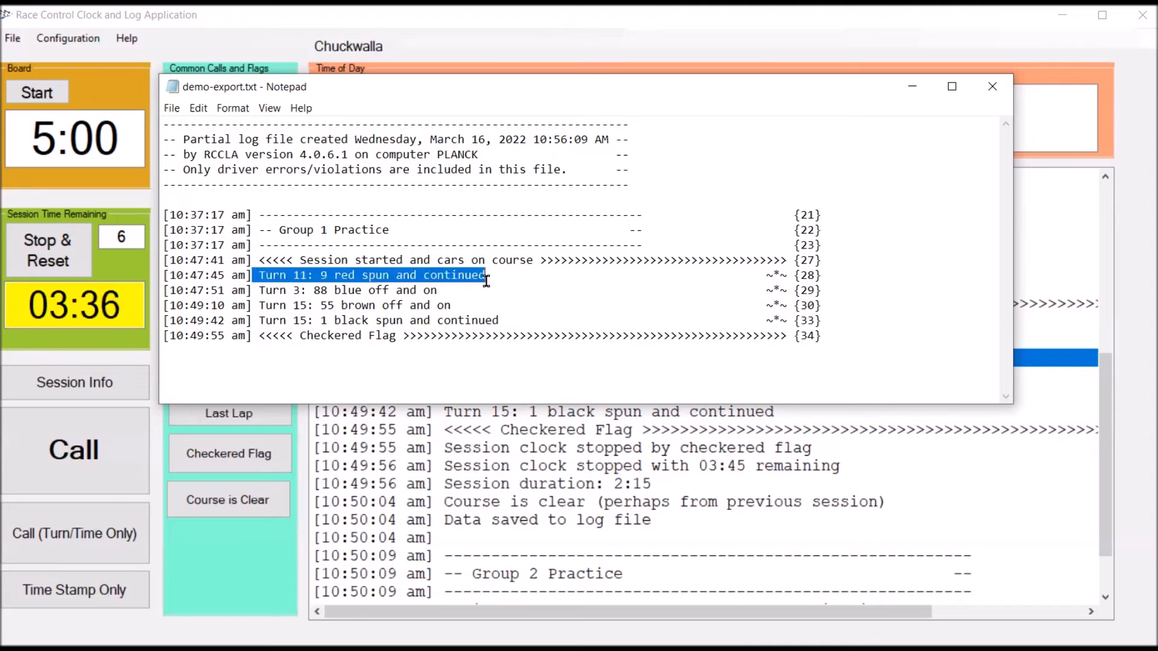
left_click(525, 296, "shift")
left_click(533, 306, "shift")
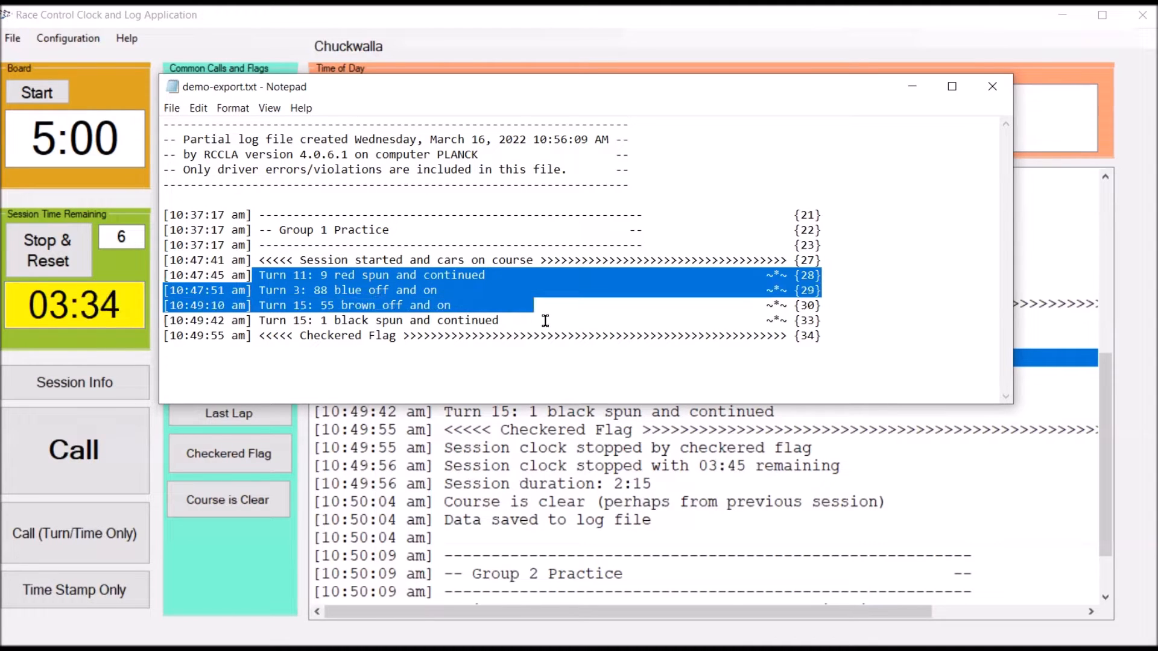
left_click(545, 321, "shift")
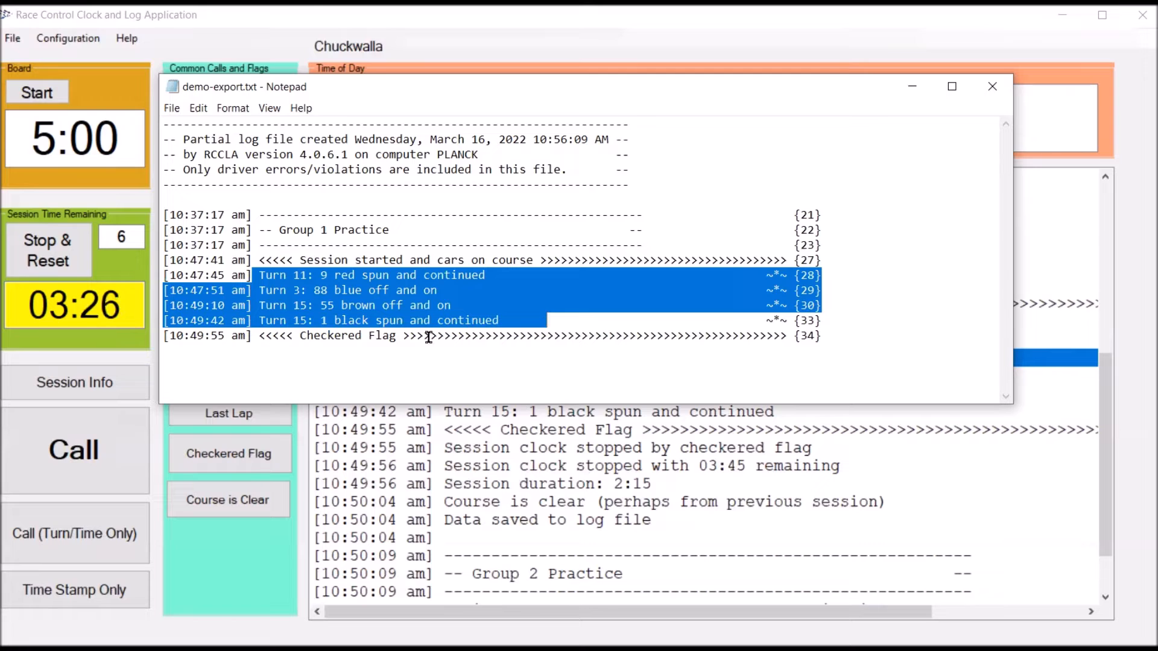
double_click(295, 334)
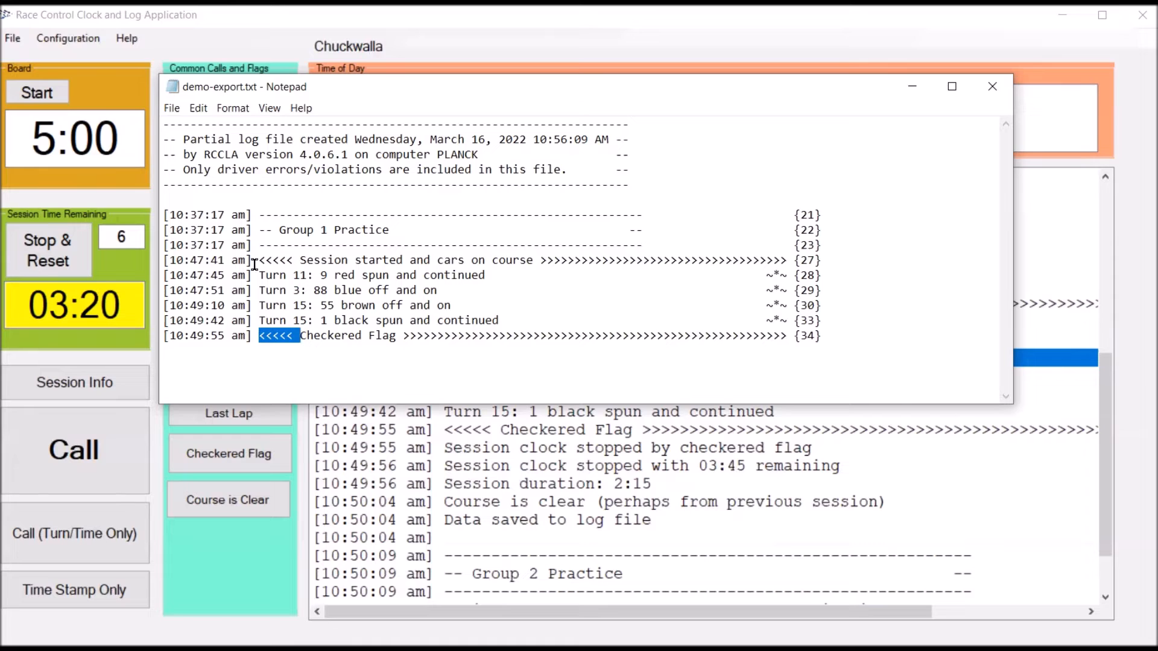
left_click_drag(259, 260, 293, 260)
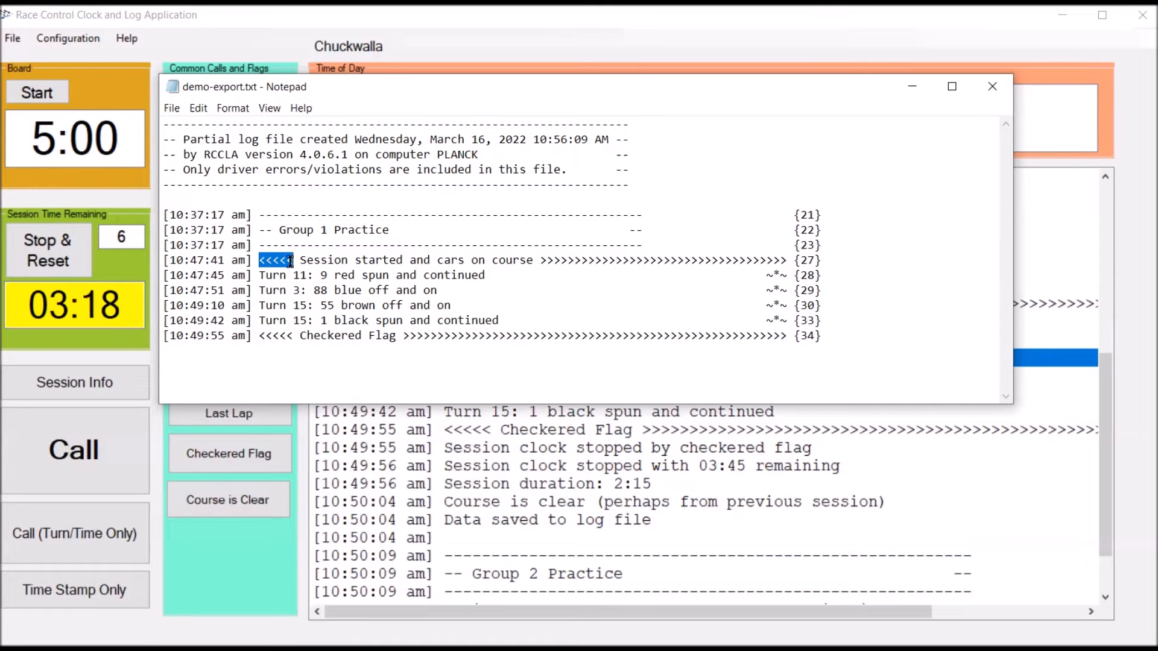
left_click_drag(295, 334, 307, 333)
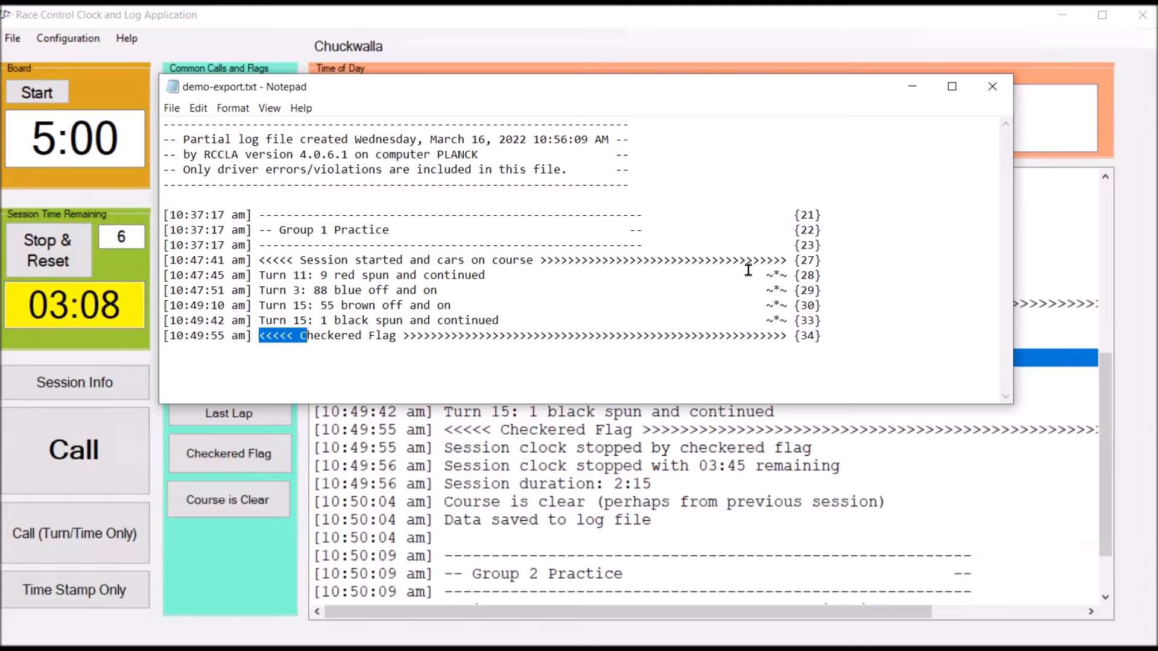
- Examine the error marker and line number at the end of the Turn 11 call in the exported file
left_click(787, 271)
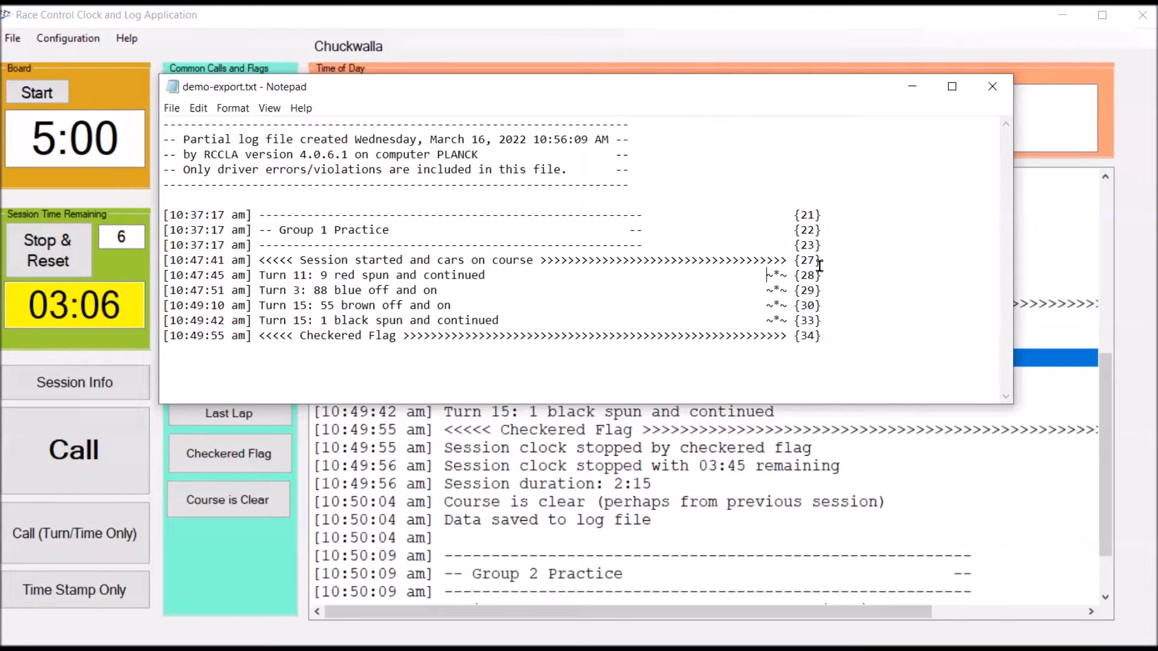
left_click(833, 270, "shift")
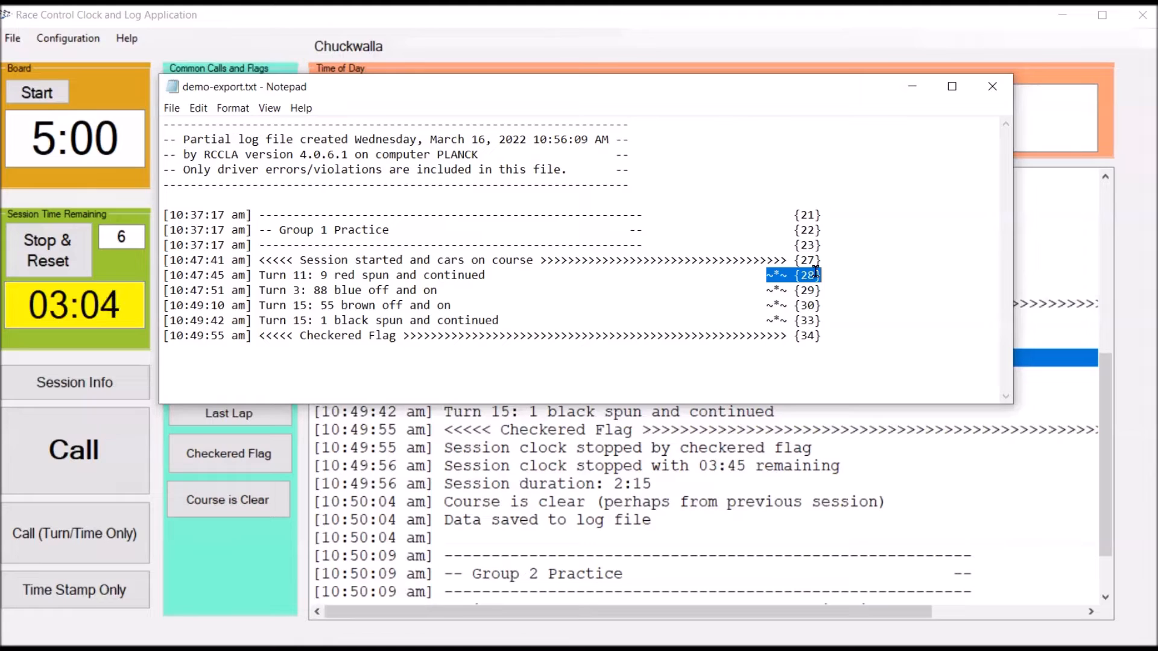
left_click(763, 277)
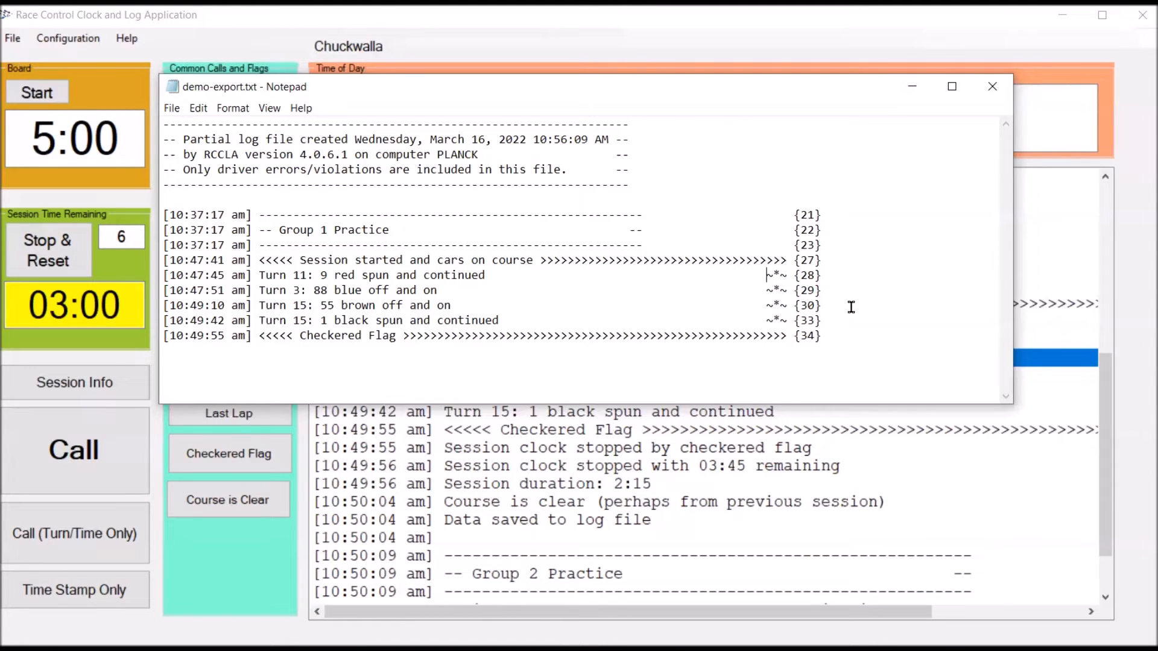
key("shift+Right")
key("shift+Right")
key("shift+Right")
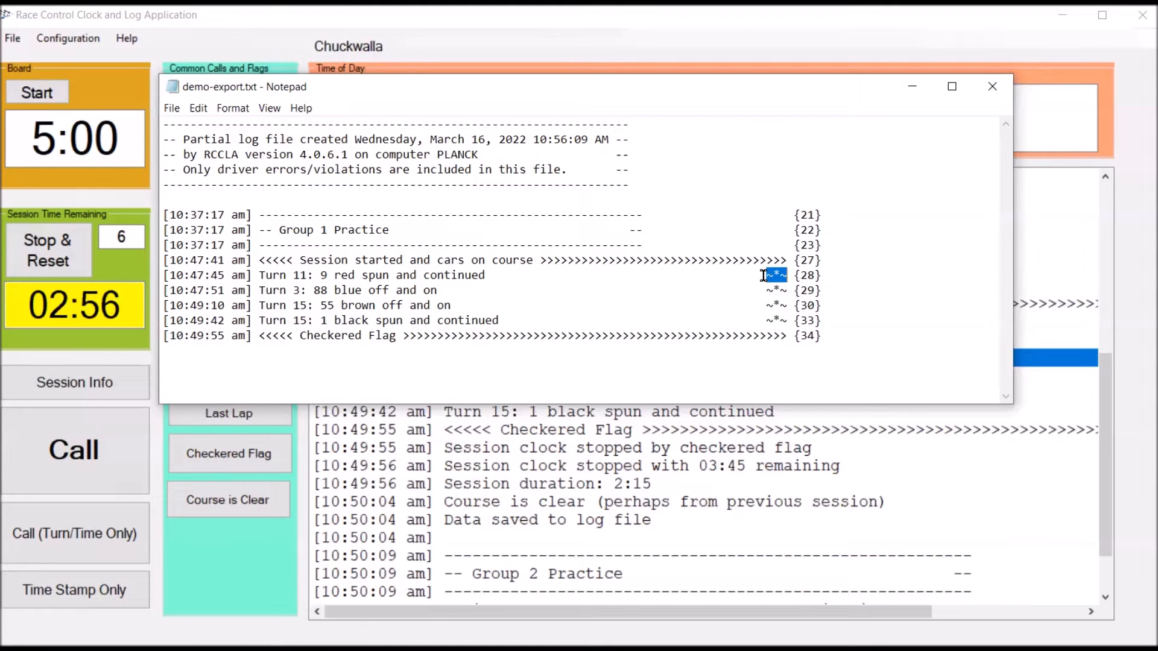
- Return to the race log and compare the error markers on the Group 1 Practice calls, including the Turn 11 and purple car entries
left_click(889, 605)
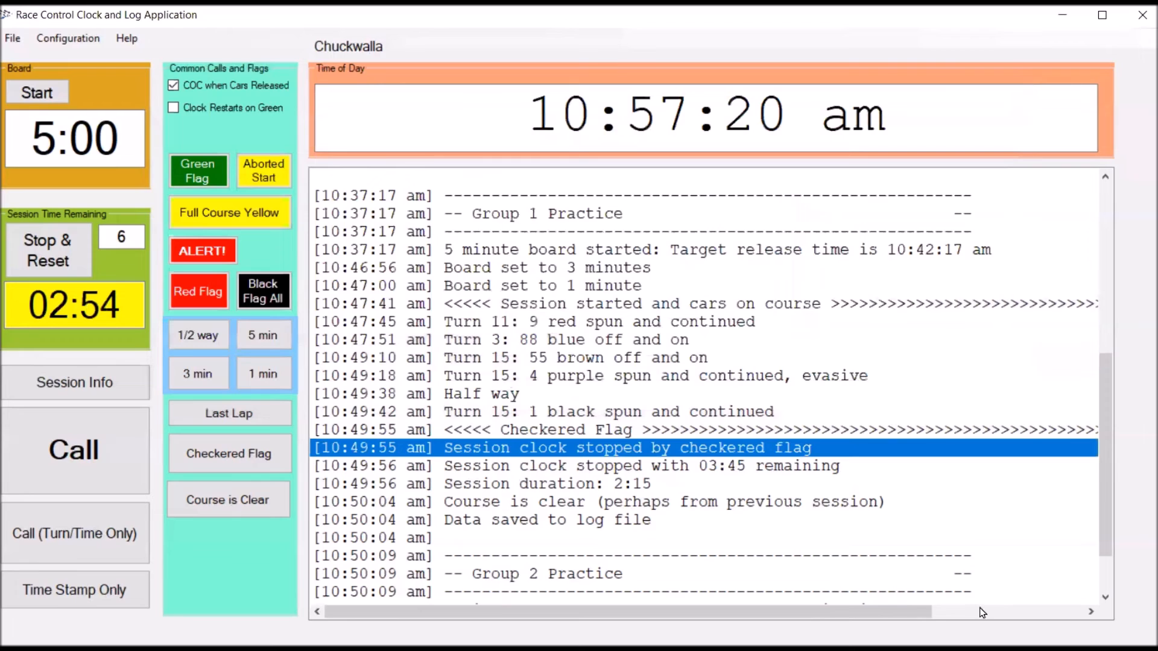
left_click(983, 612)
scroll(944, 313, "right", 3)
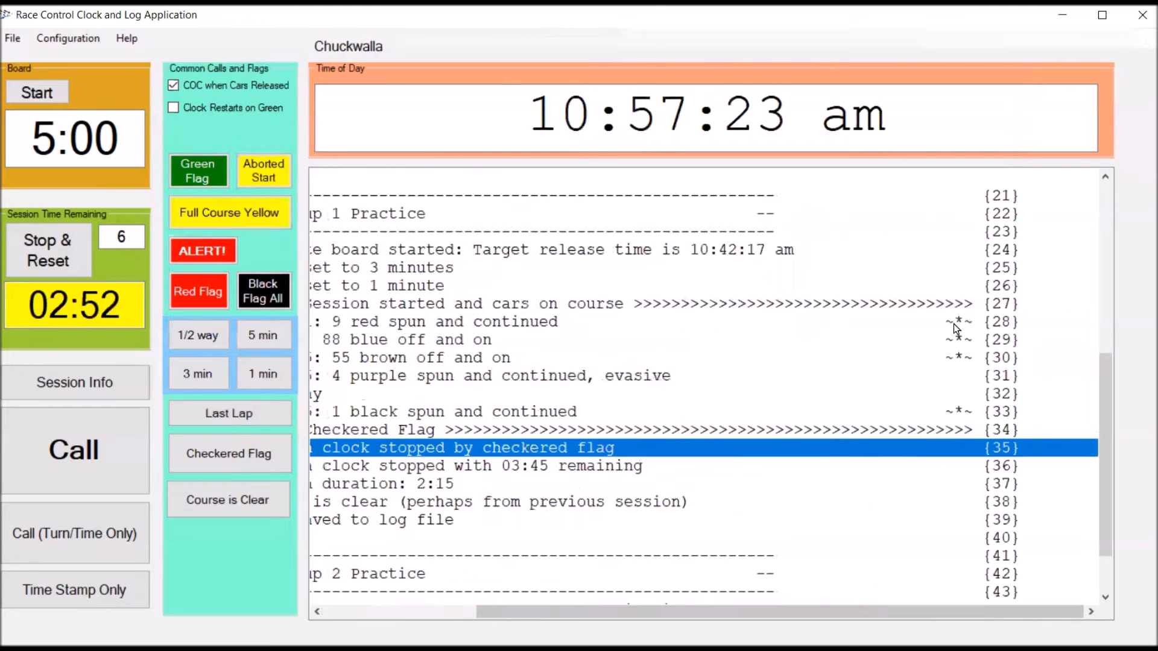
left_click(954, 324)
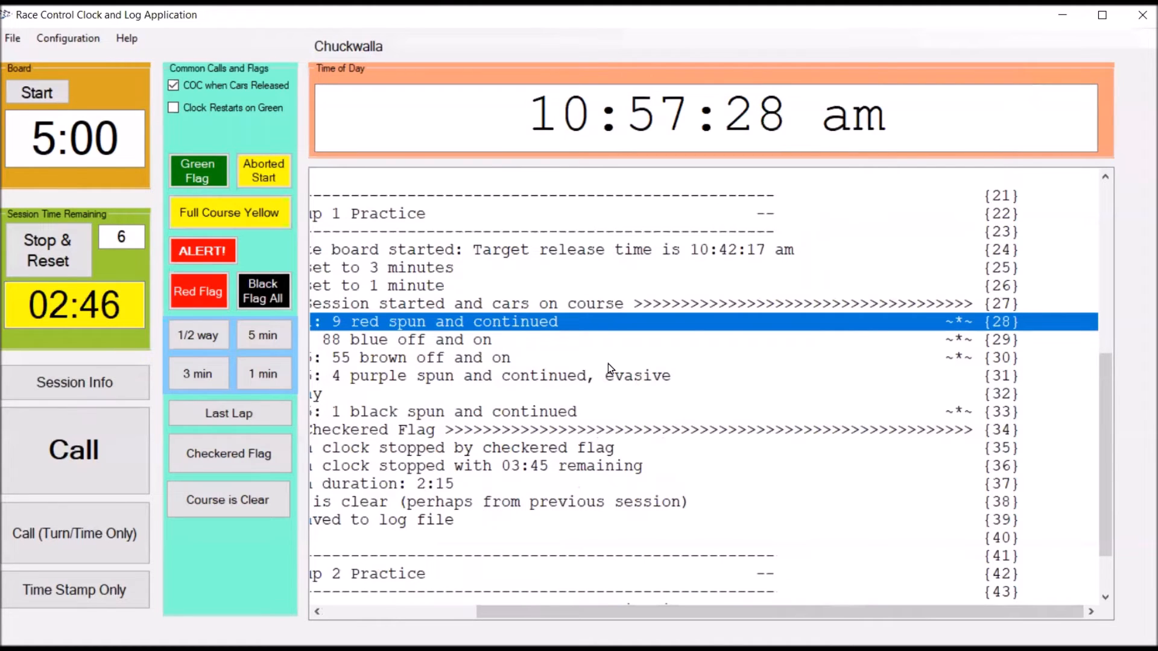
left_click(932, 381)
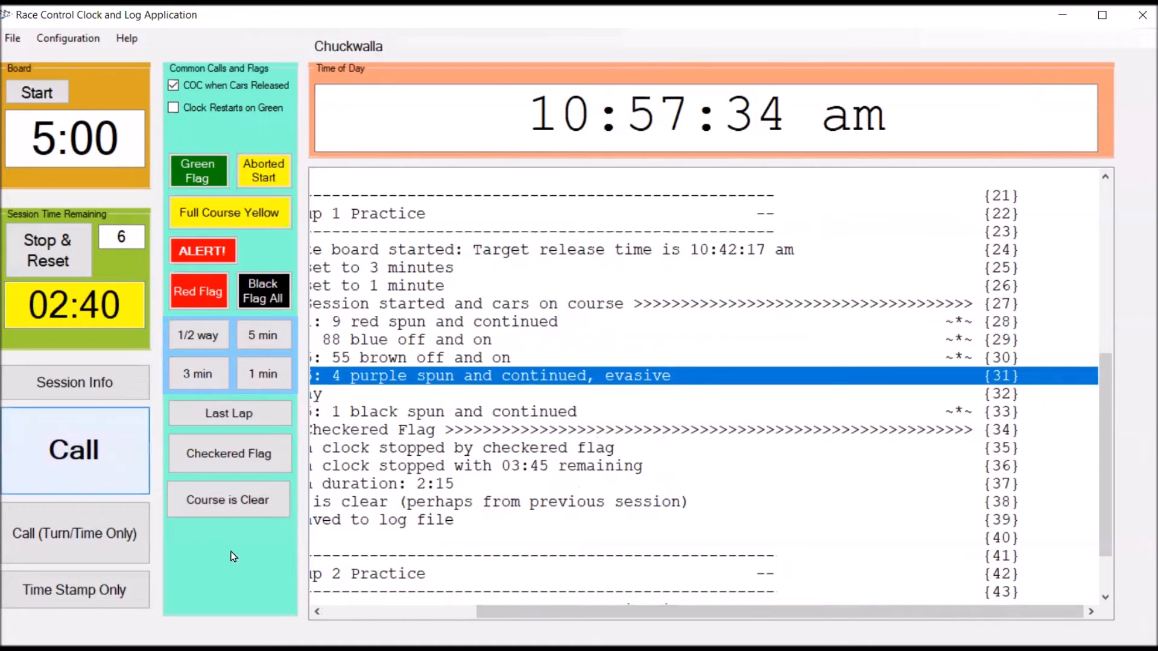
left_click(358, 614)
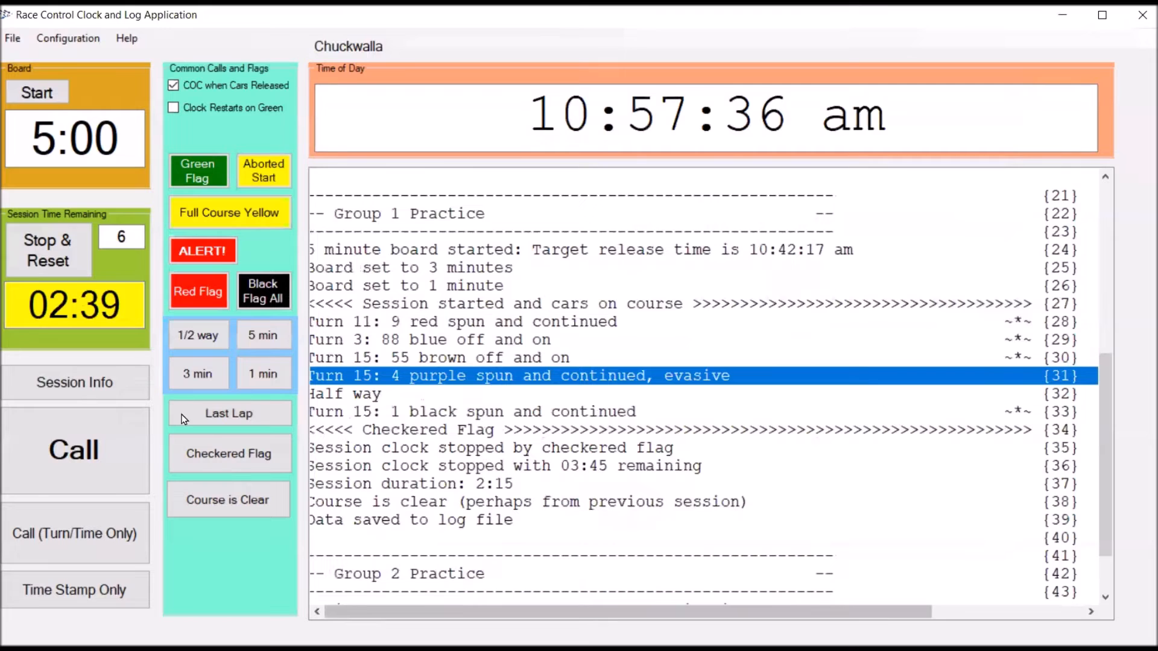
- Start a new call from Turn 9 and mark it as Driver Error / Violation
left_click(88, 433)
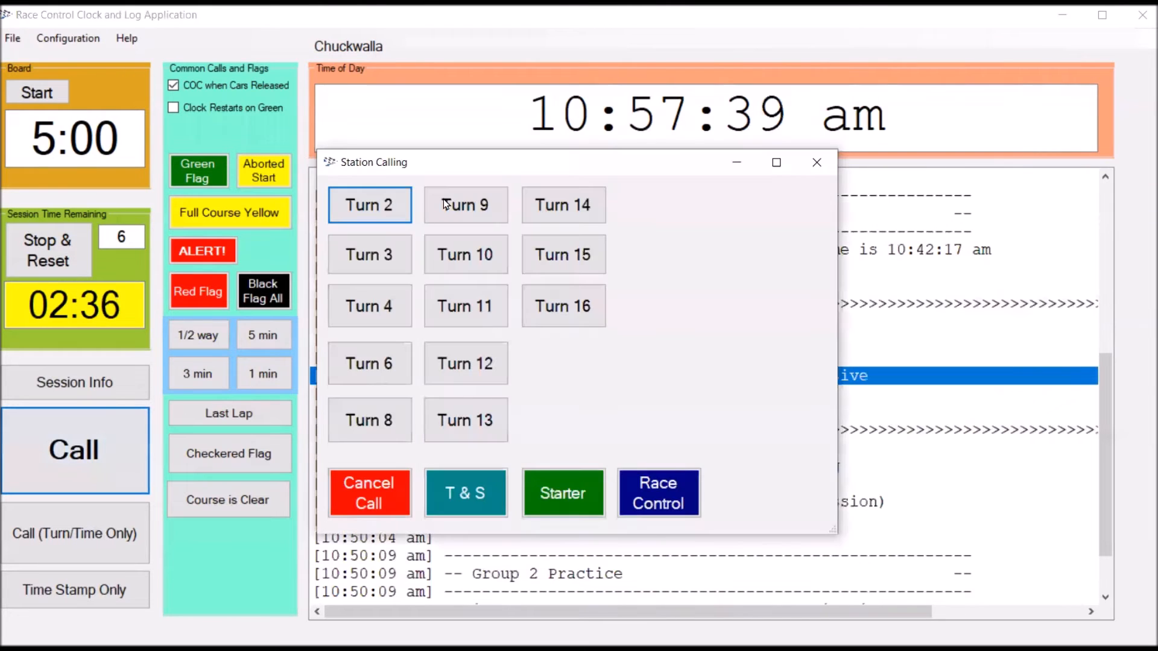
left_click(425, 219)
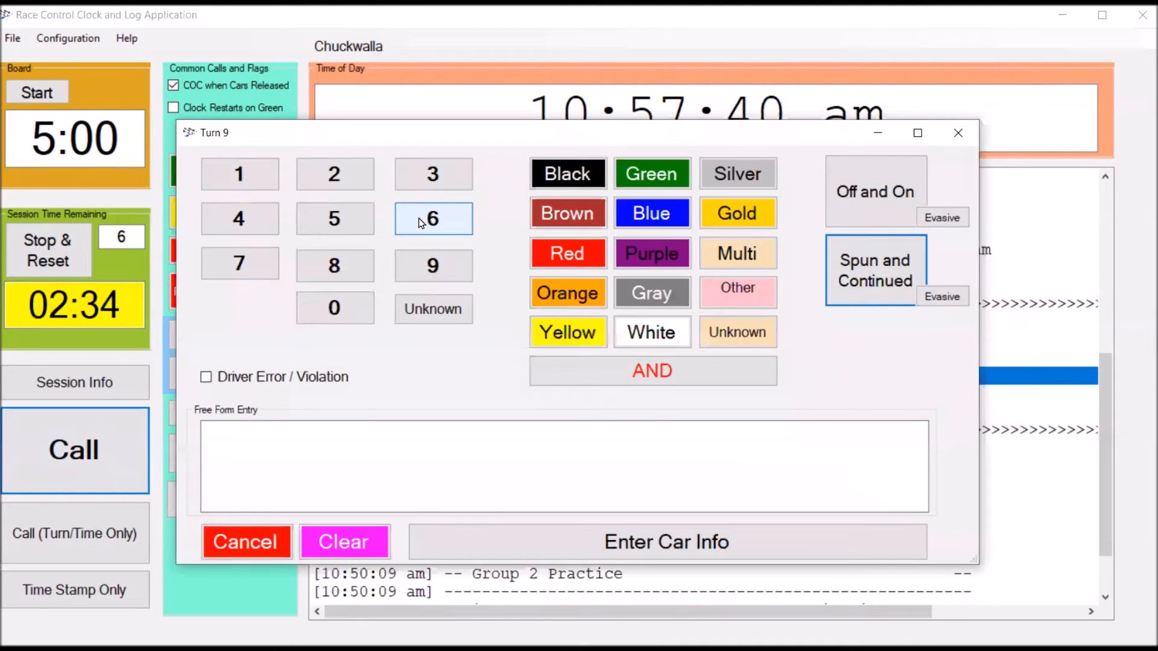
left_click(205, 378)
left_click(241, 440)
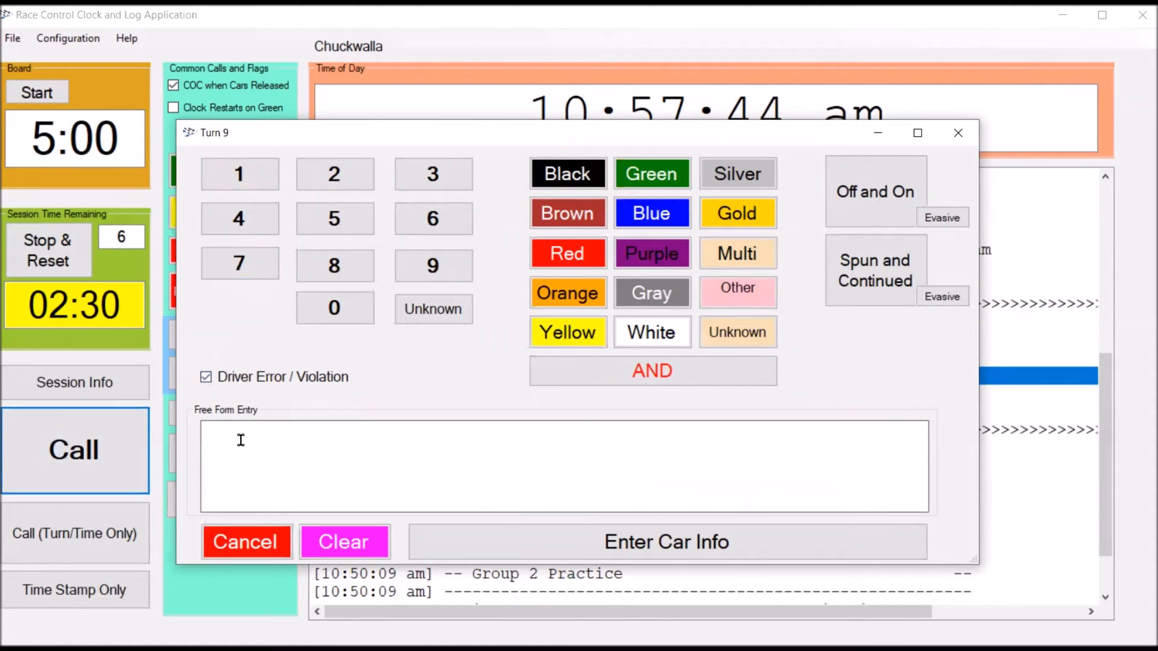
- Enter "side/side contact 6 blue 78 orange, no fault" as the free-form description and log the Turn 9 call
left_click(241, 440)
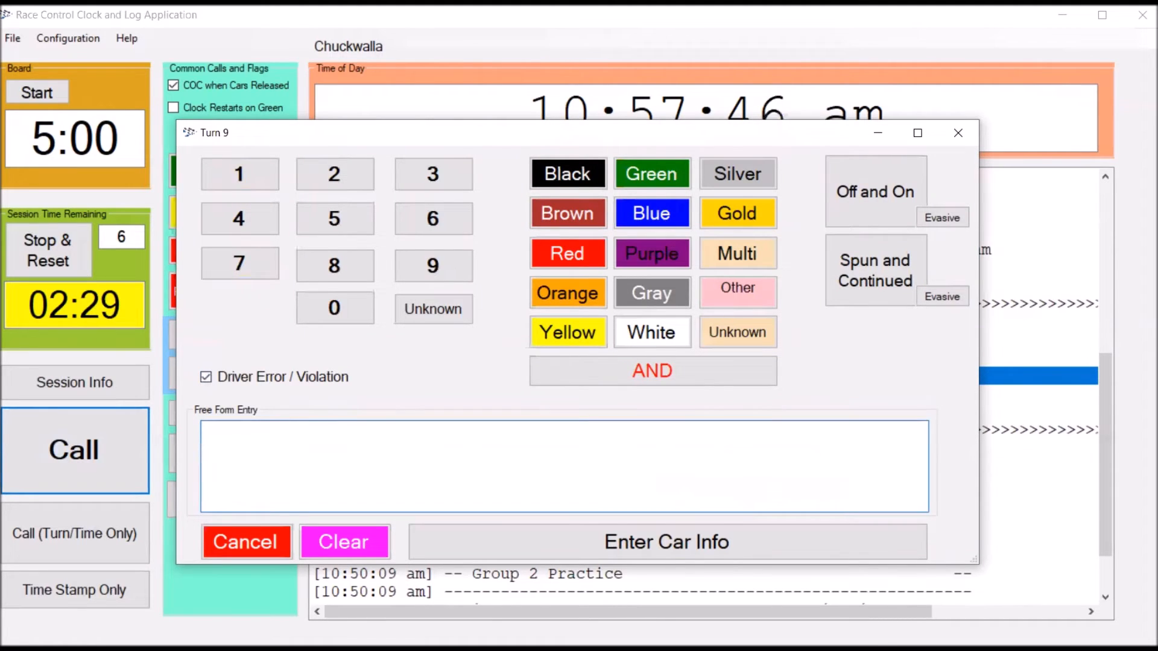
type("side/side contact")
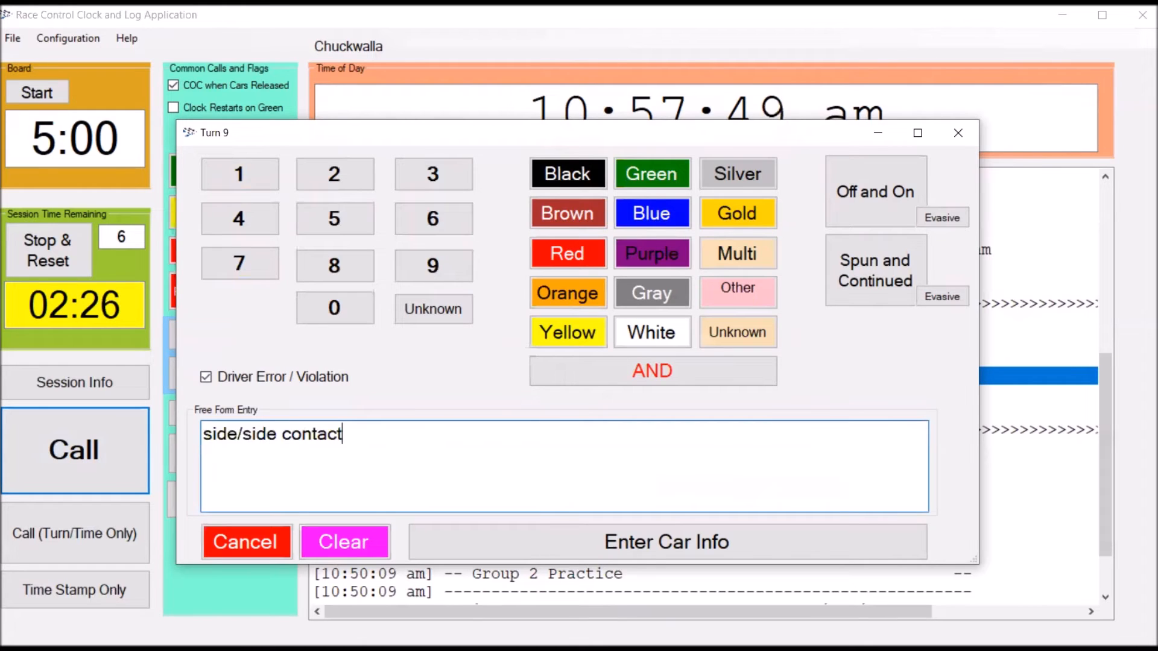
type(" 6 blue")
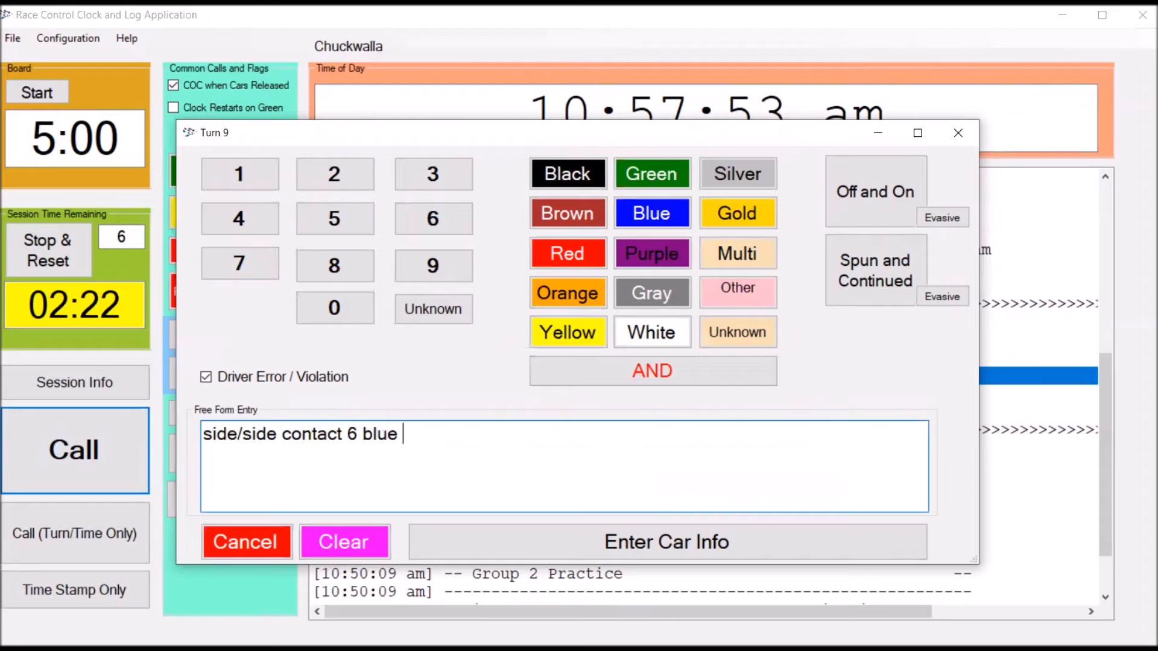
type(" 78 oran")
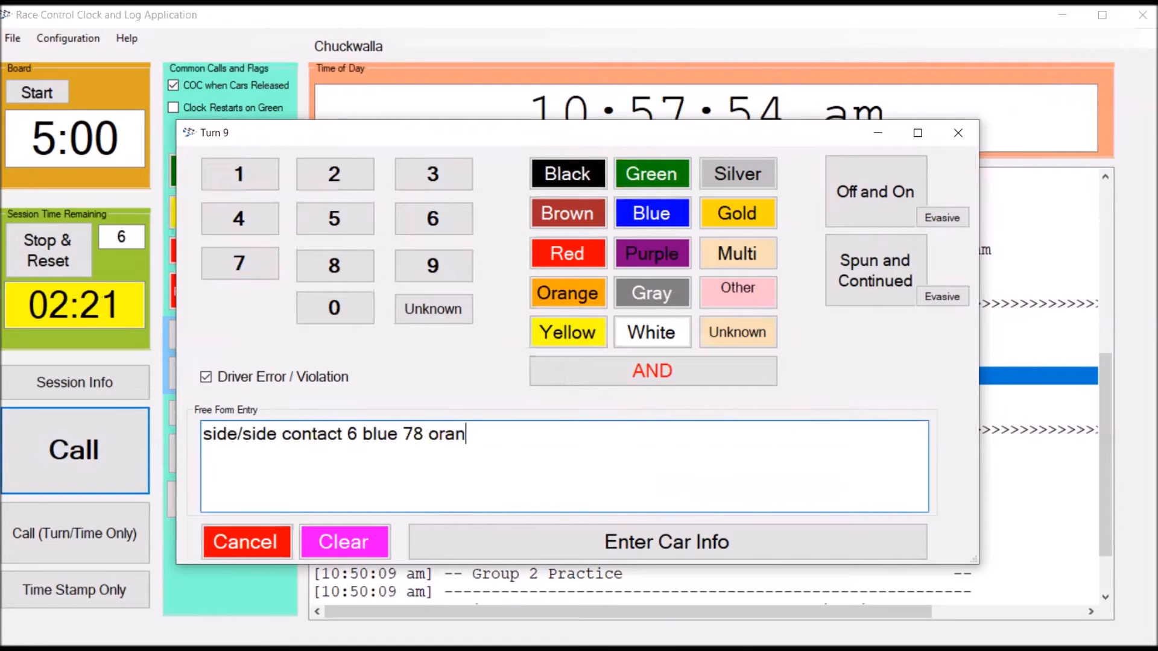
type("ge, no fault")
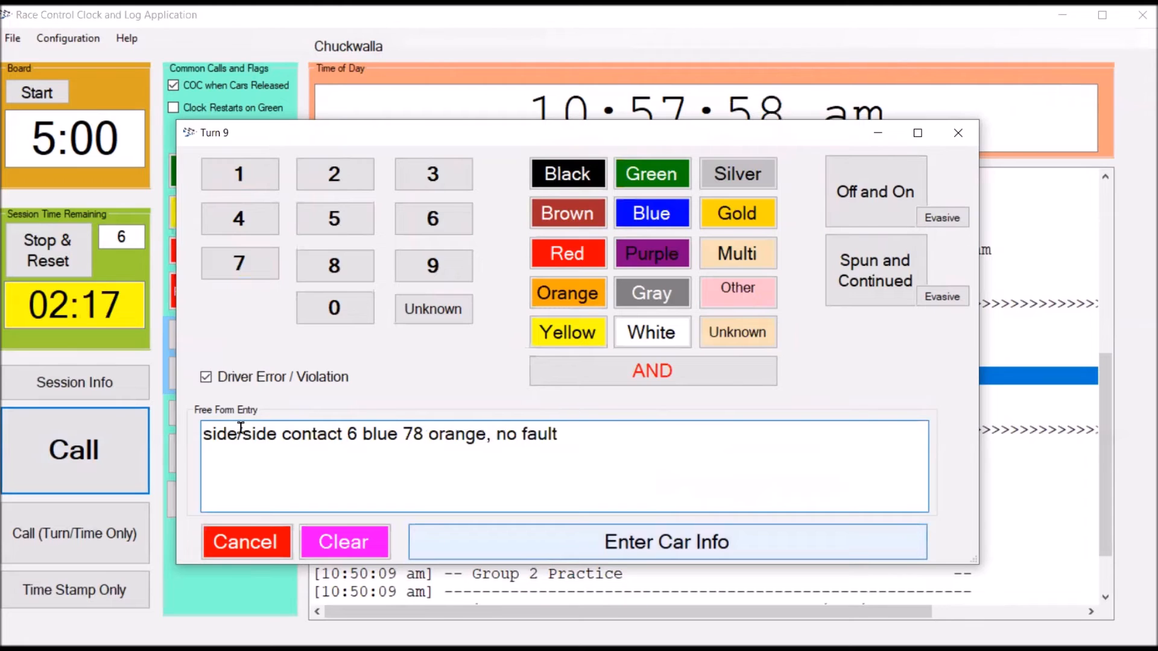
left_click(556, 550)
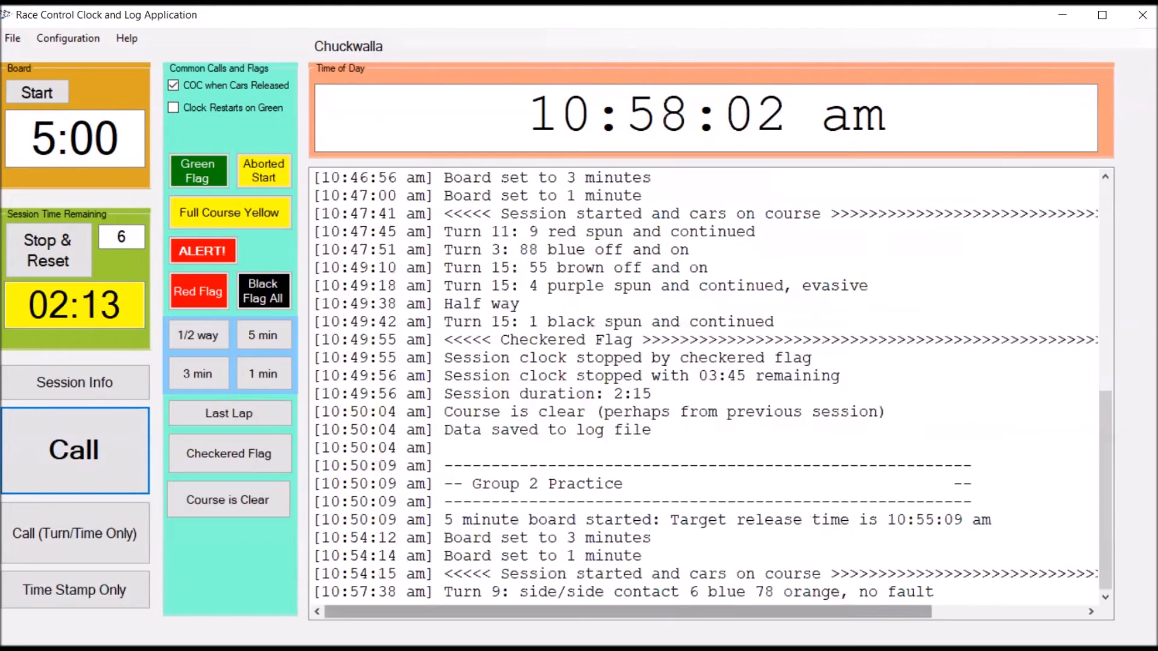
- Check the driver error marker on the new Turn 9 contact call in the race log
left_click(974, 616)
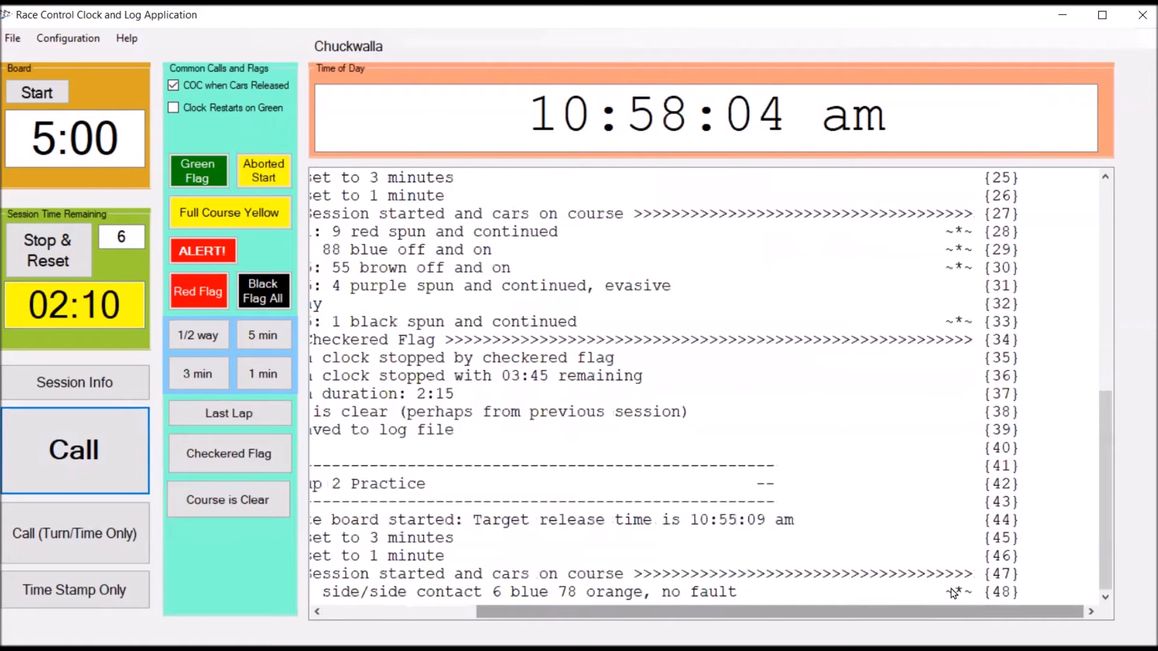
left_click(569, 599)
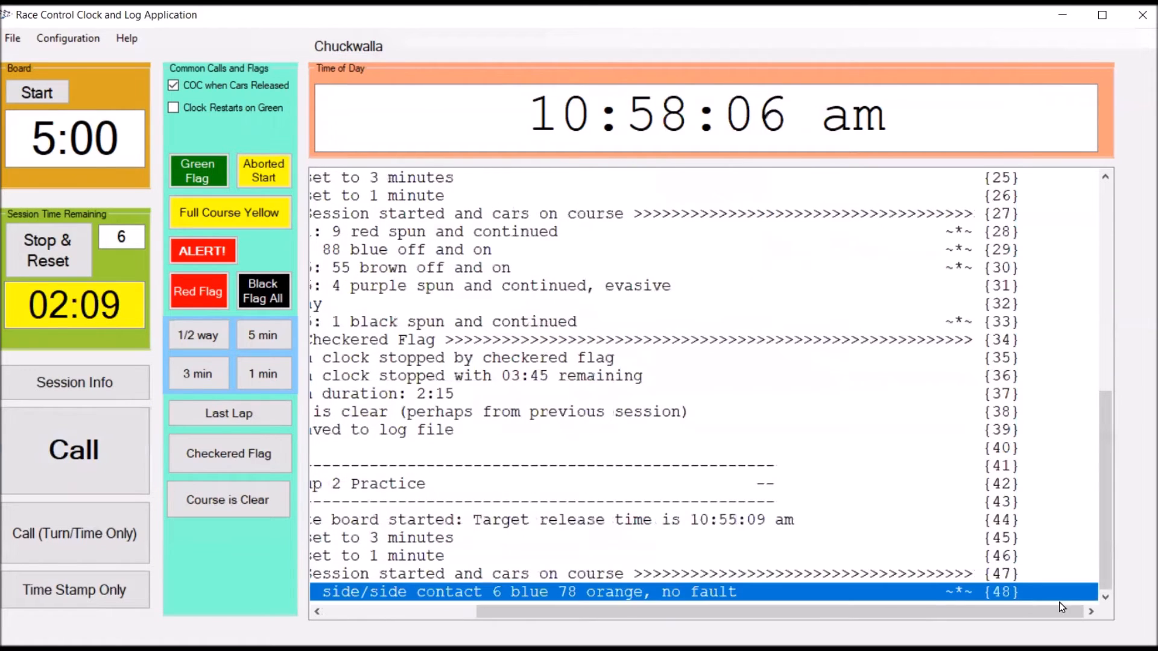
left_click(333, 615)
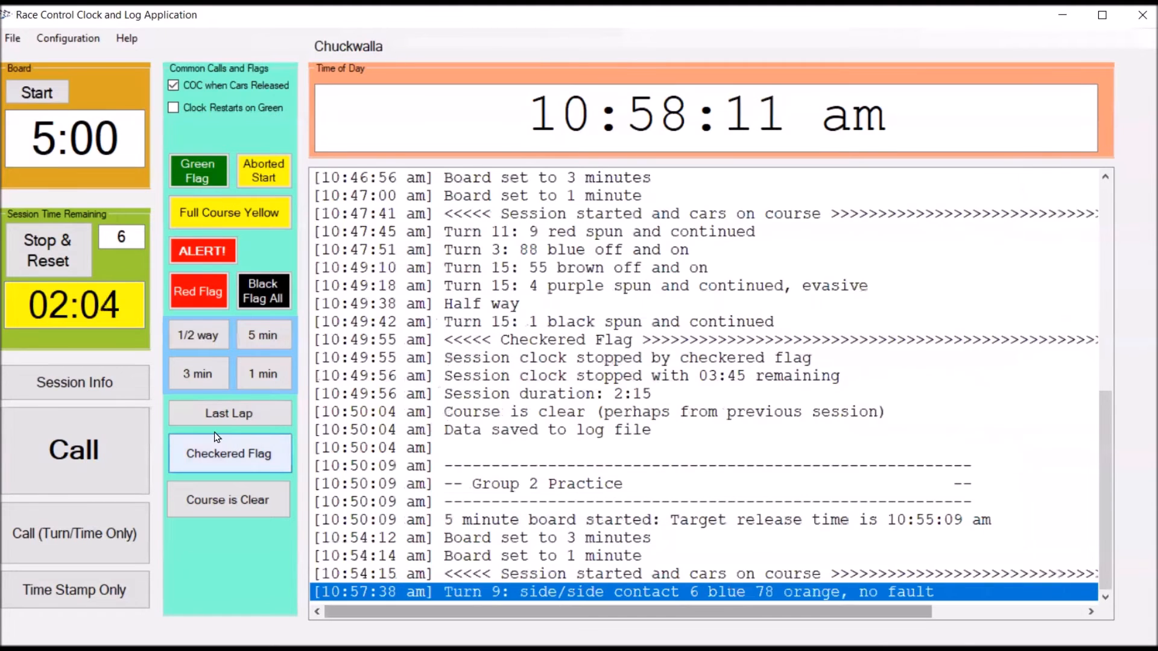
- Record the checkered flag to end the Group 2 Practice session and stop its clock
left_click(207, 461)
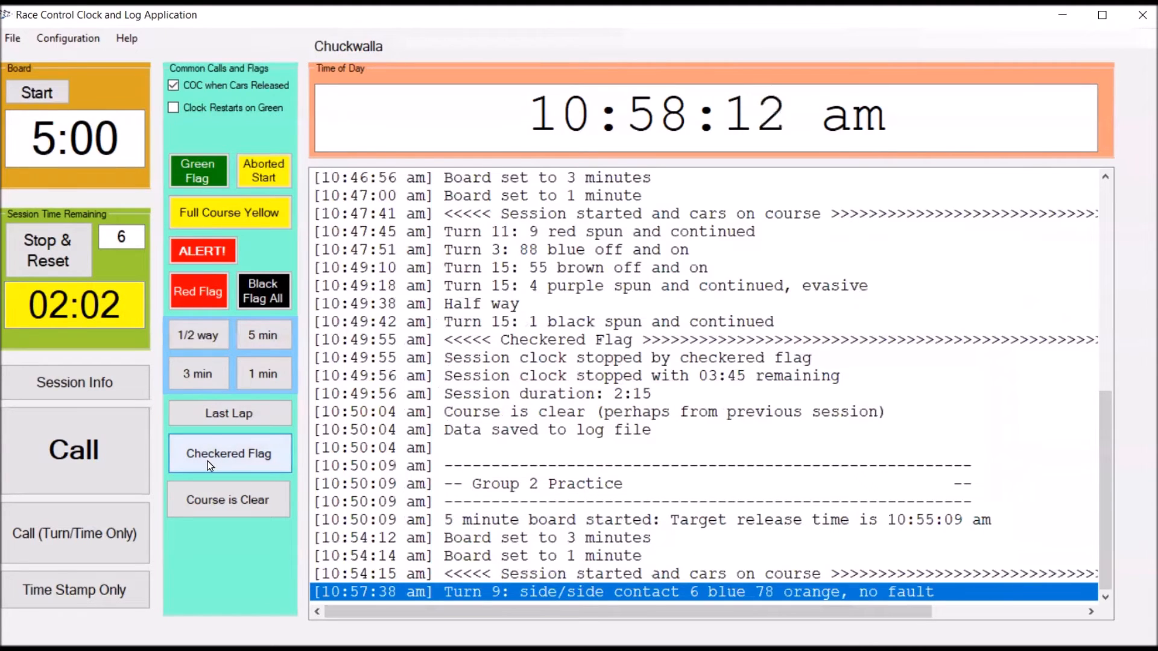
left_click(187, 341)
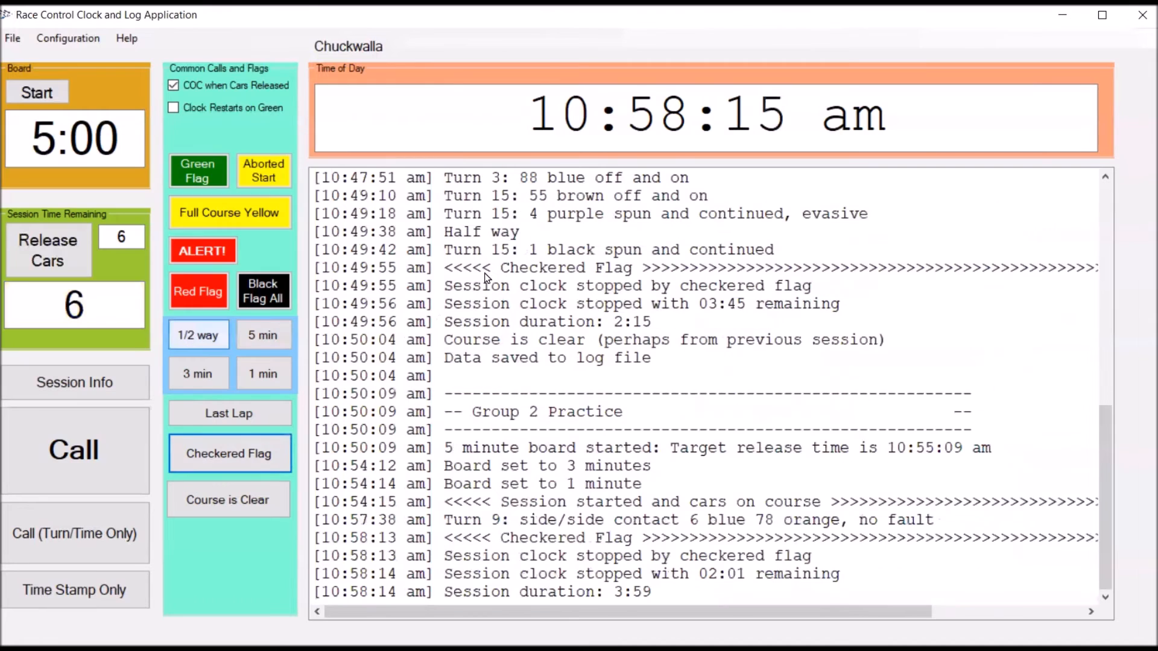
- Open the export of selected calls and select the Group 2 Practice entries from line 41 through line 52
left_click(13, 38)
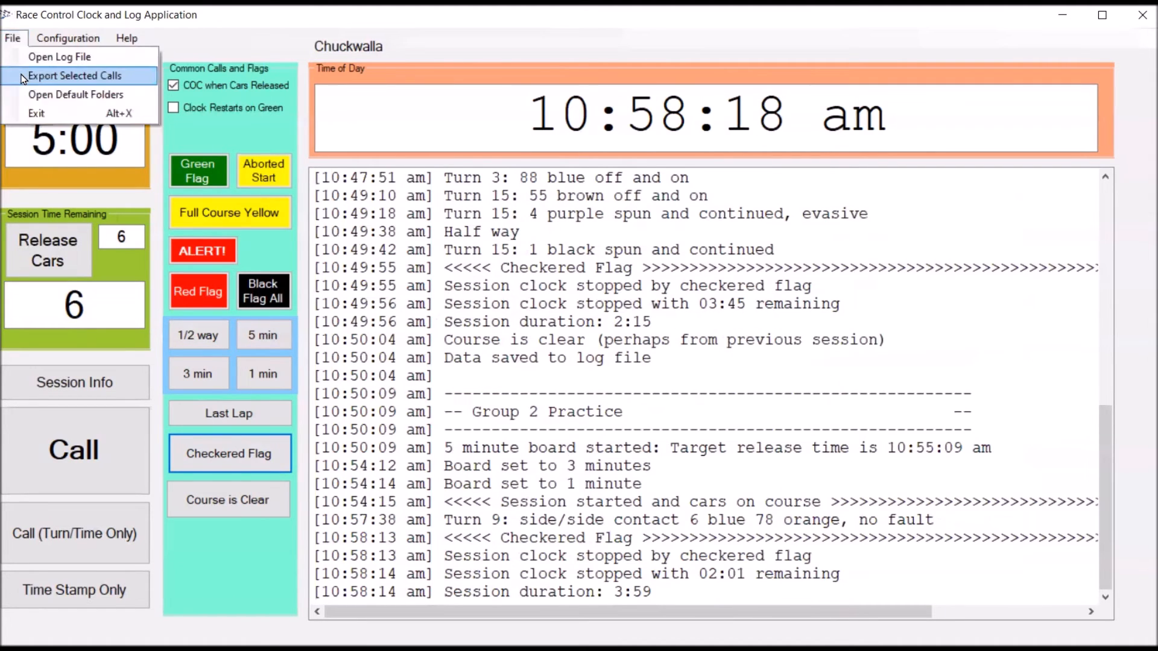
left_click(36, 76)
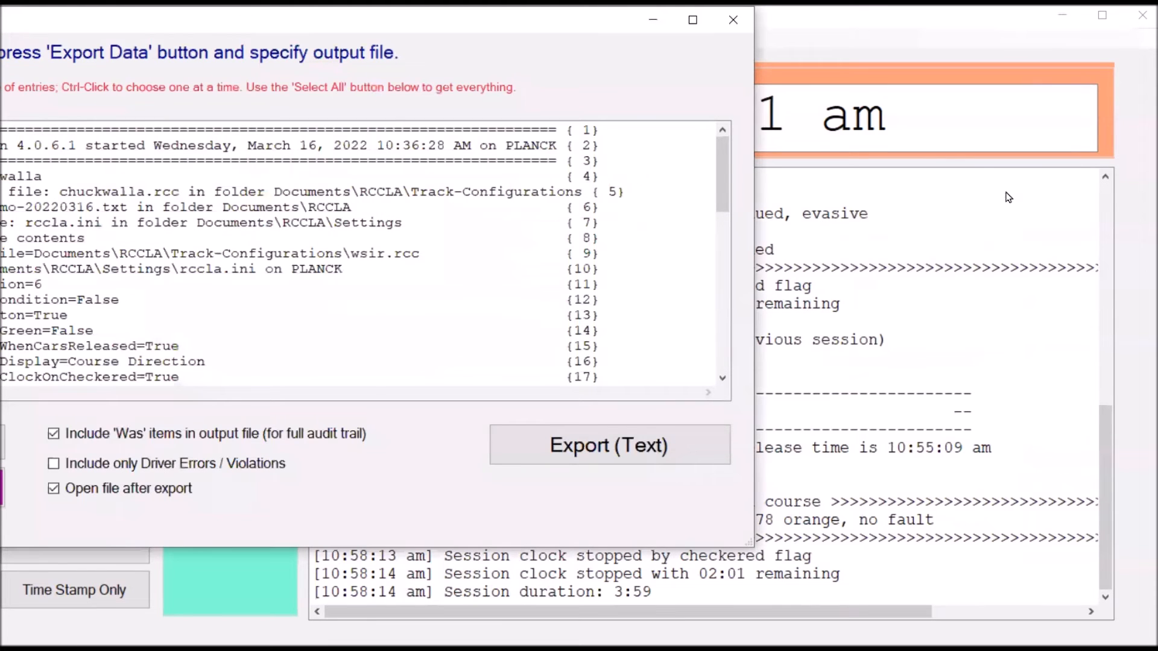
scroll(1038, 309, "down", 9)
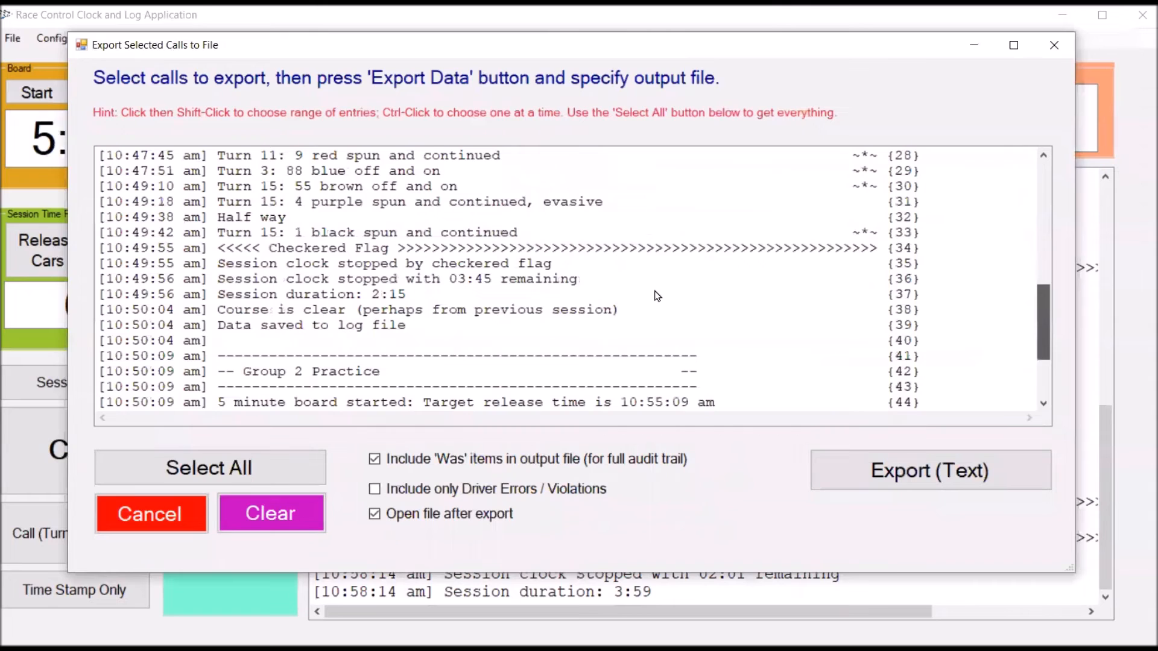
scroll(272, 240, "down", 3)
left_click(272, 240)
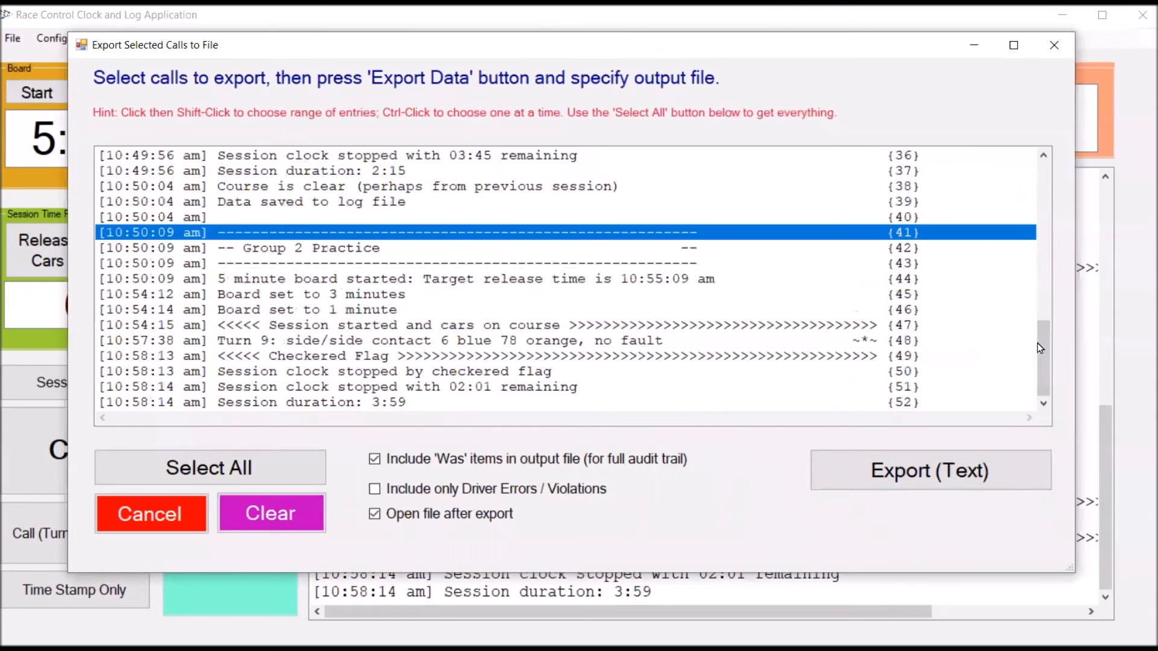
left_click(324, 403, "shift")
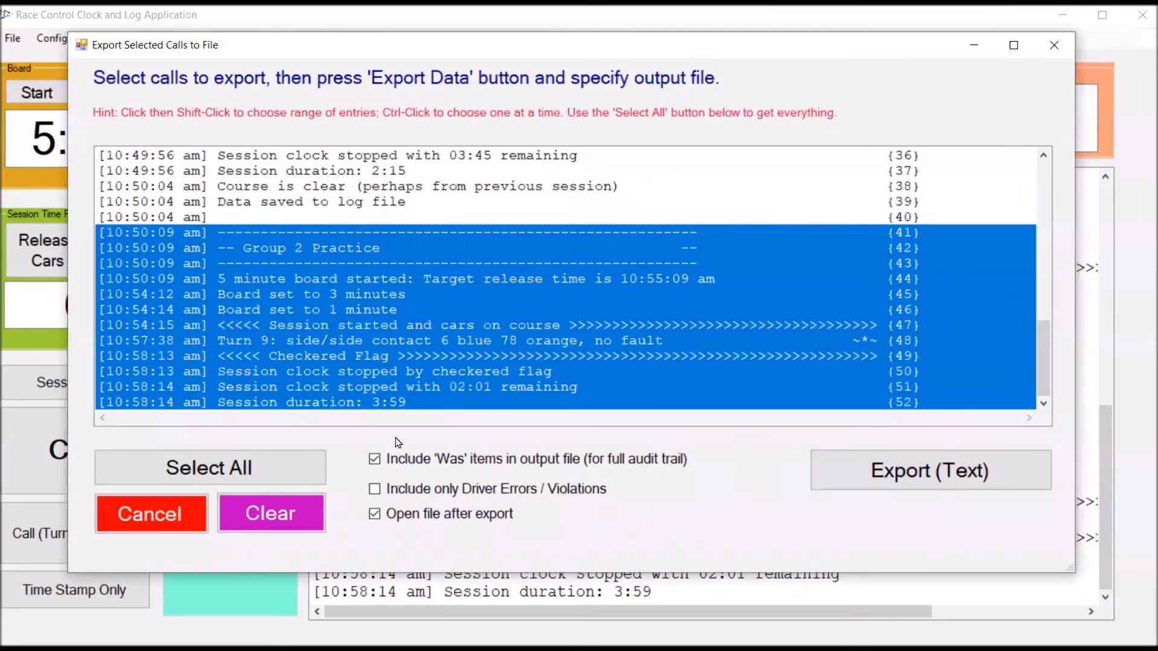
- Export only driver errors/violations from the selected calls as text to a new file named demo-export-2.txt
left_click(378, 490)
left_click(880, 472)
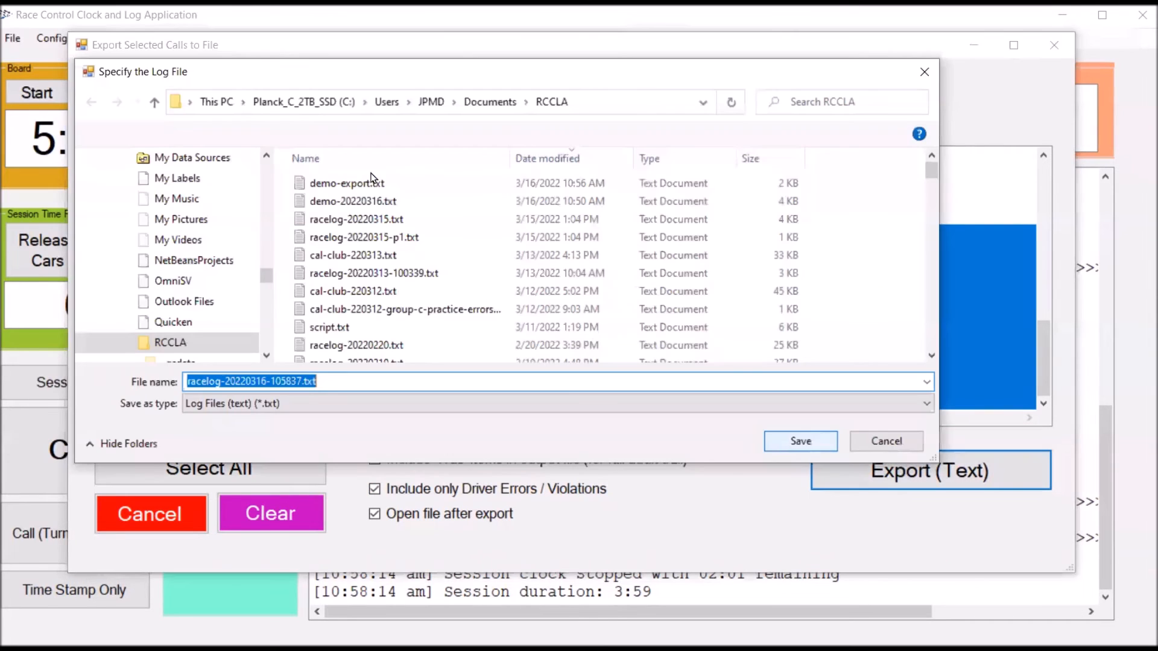
left_click(367, 184)
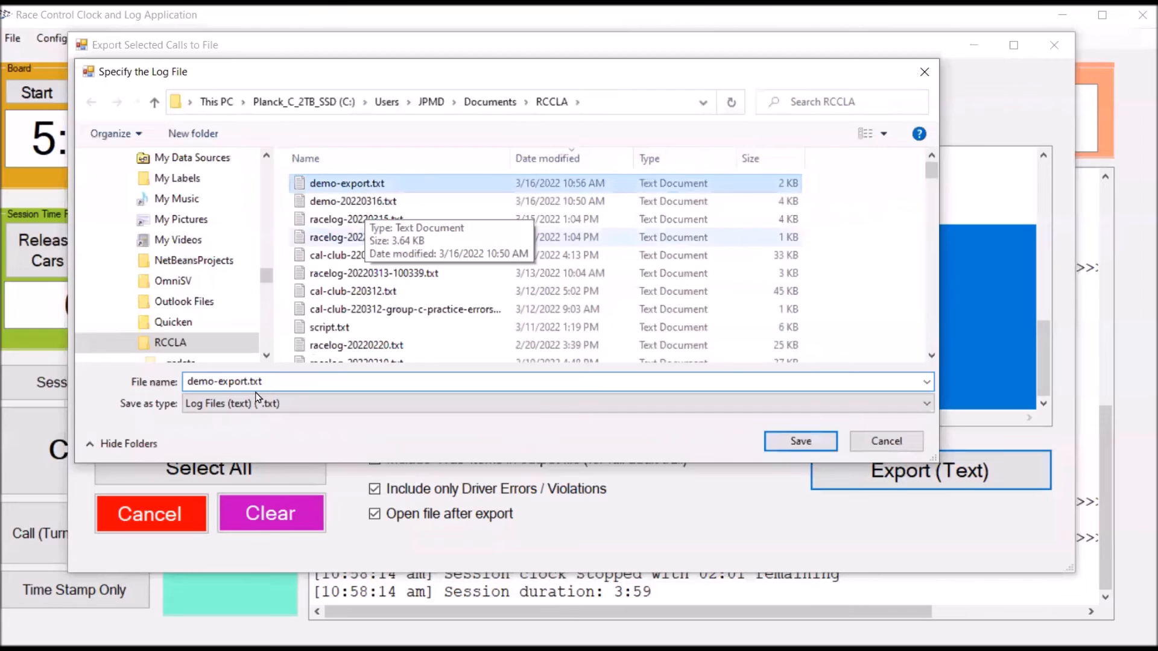
double_click(272, 383)
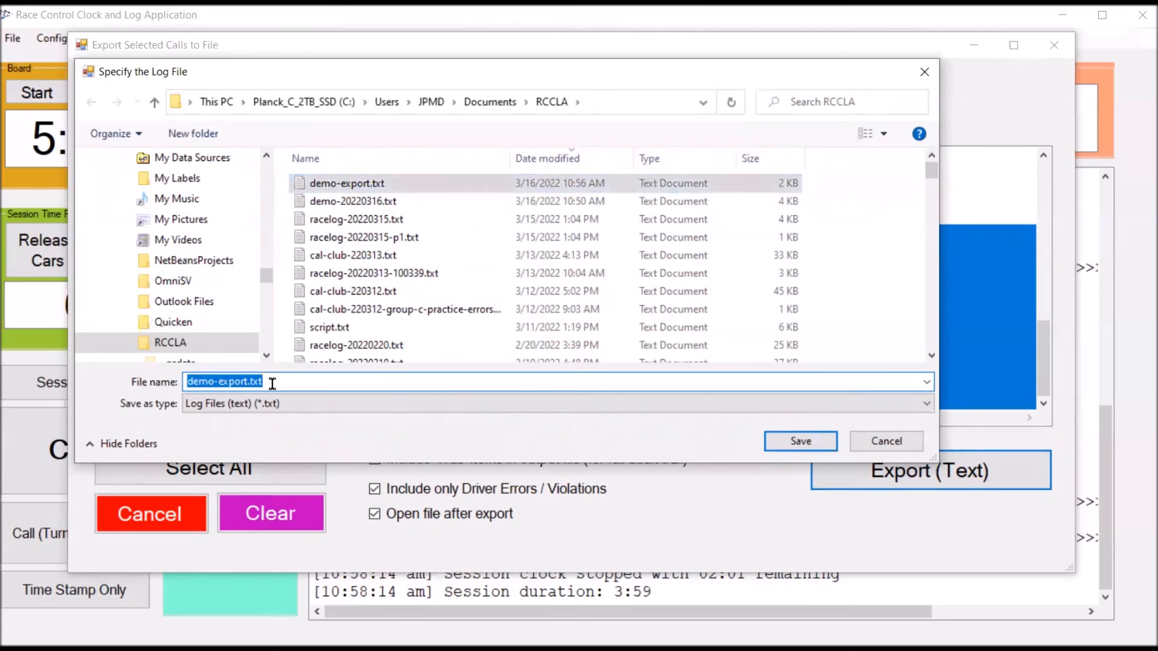
left_click(272, 384)
left_click(251, 382)
type("-2")
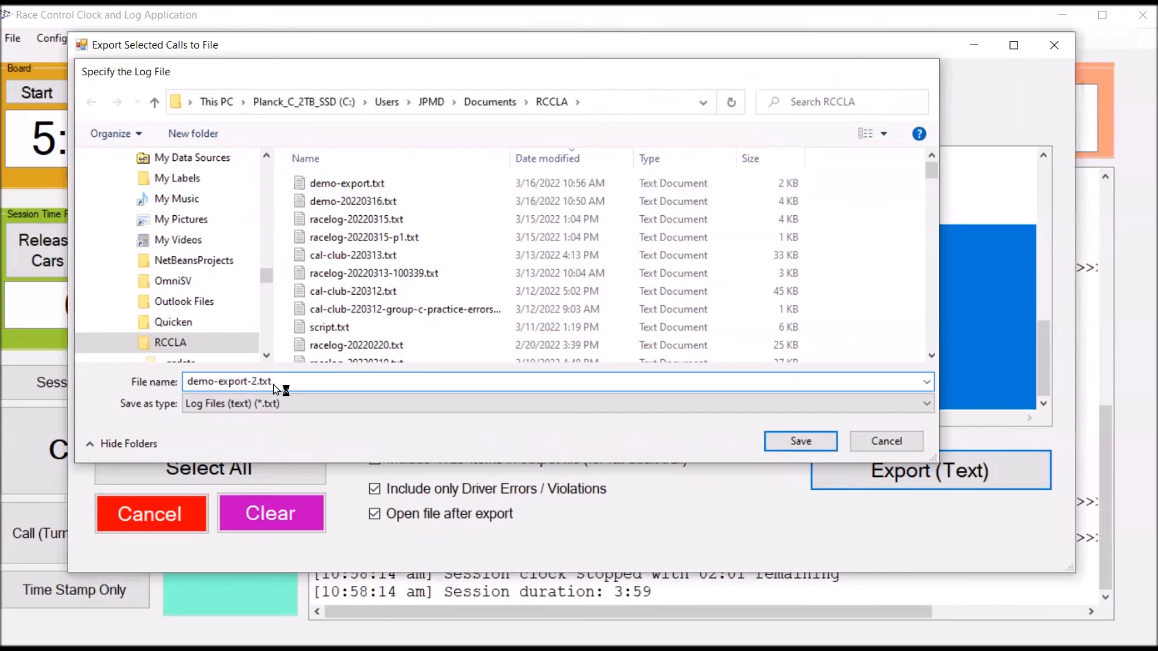
key("Return")
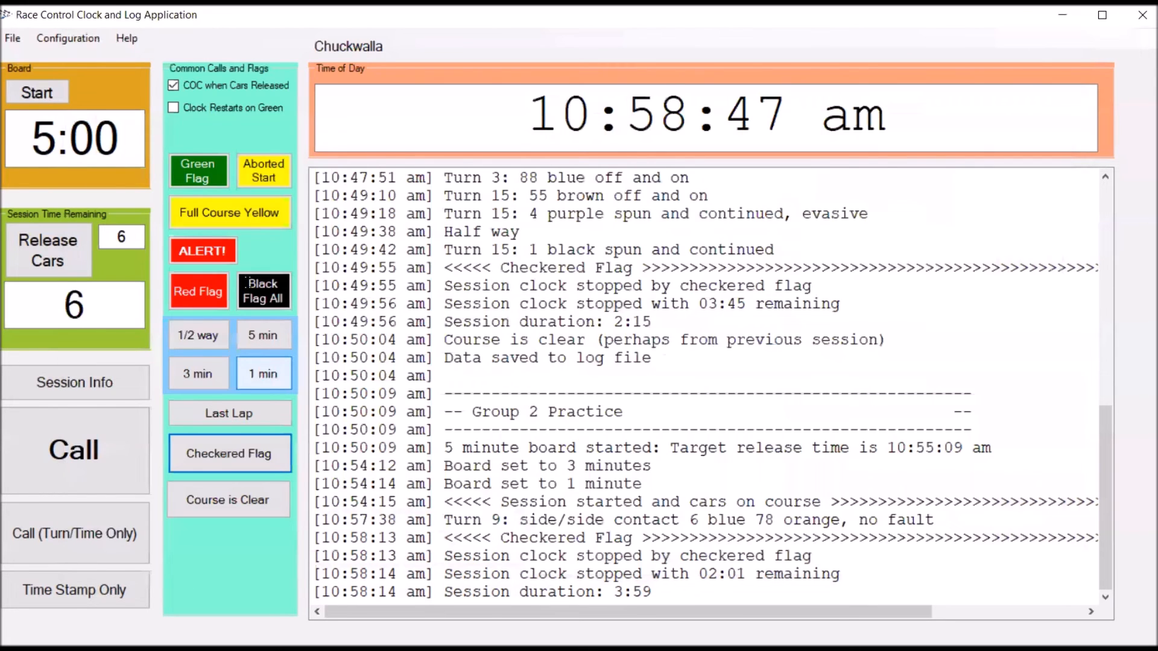
- Examine the Turn 9 contact call and the Group 2 Practice heading lines in the exported file
left_click_drag(225, 283, 844, 280)
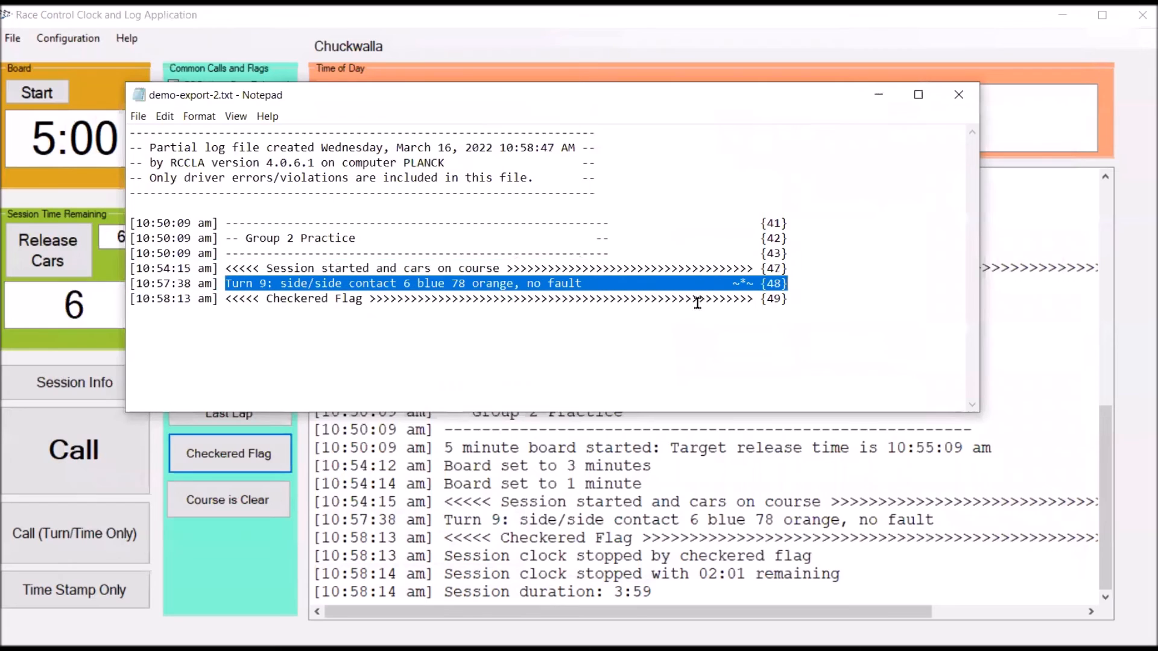
left_click(617, 282)
left_click_drag(212, 225, 811, 252)
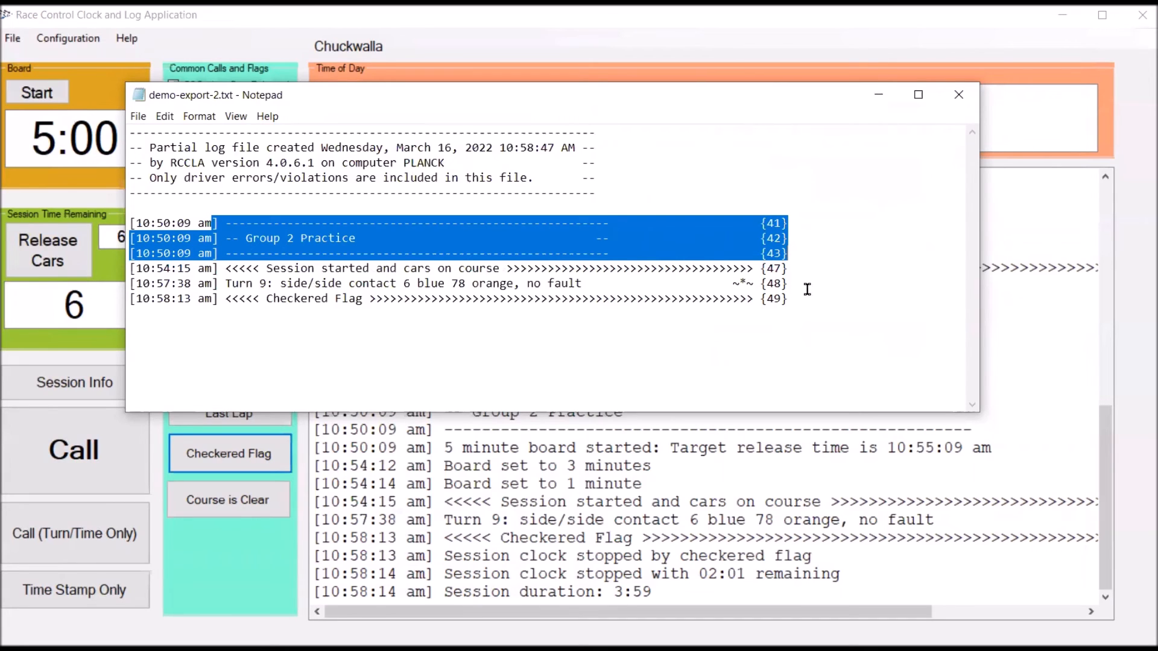
- Delete the Checkered Flag line and everything above the Turn 9 contact call in demo-export-2.txt, leaving only that call
left_click(756, 375)
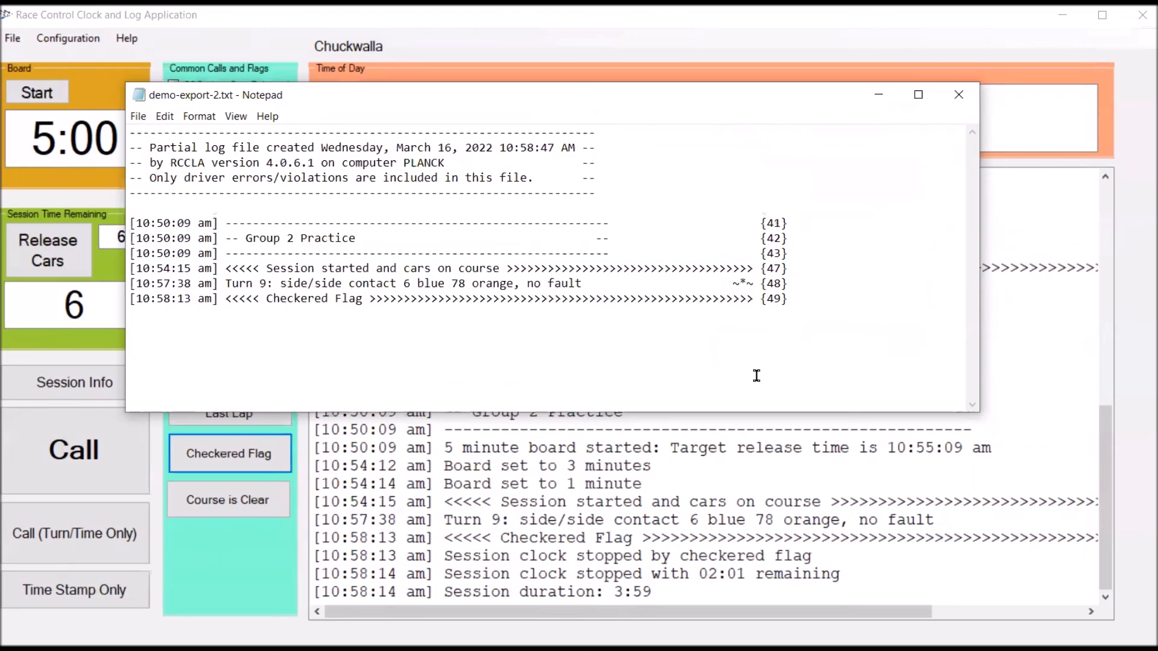
key("shift+Home")
key("BackSpace")
key("shift+Up")
key("shift+Up")
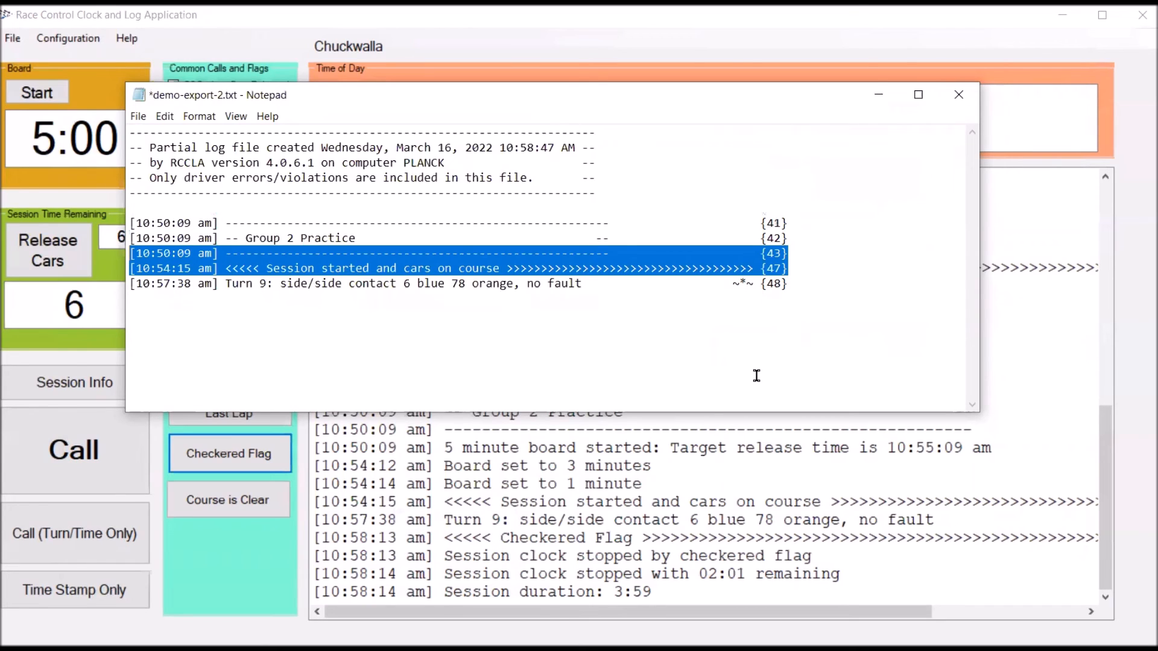
key("shift+Up")
key("shift+Up")
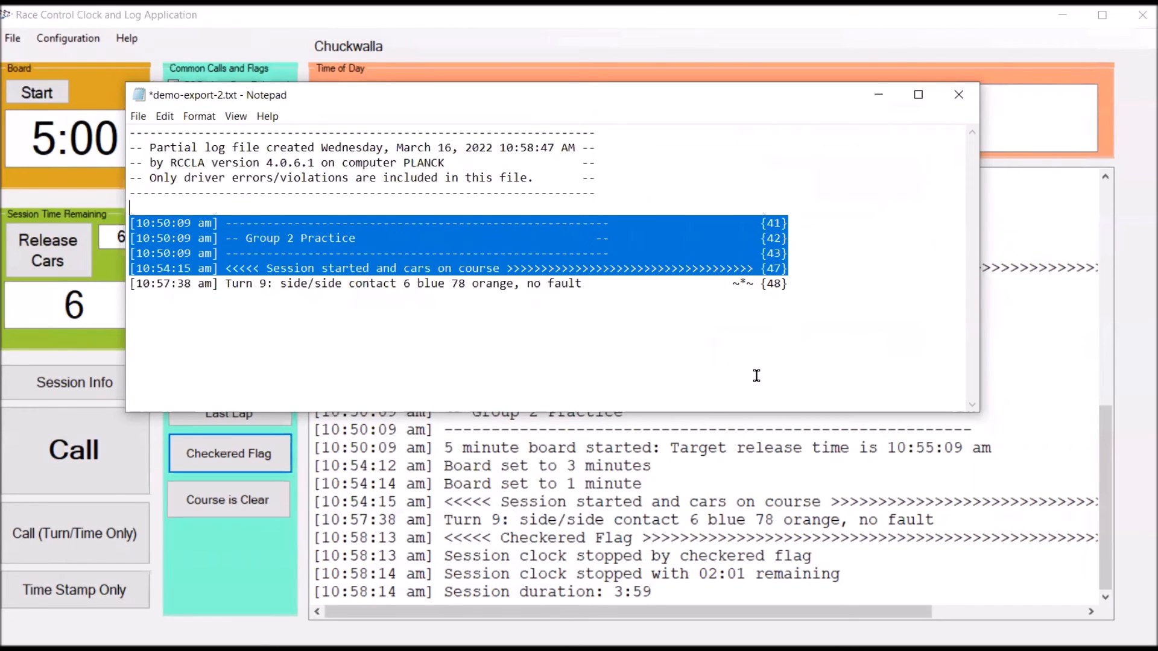
key("ctrl+shift+Home")
key("BackSpace")
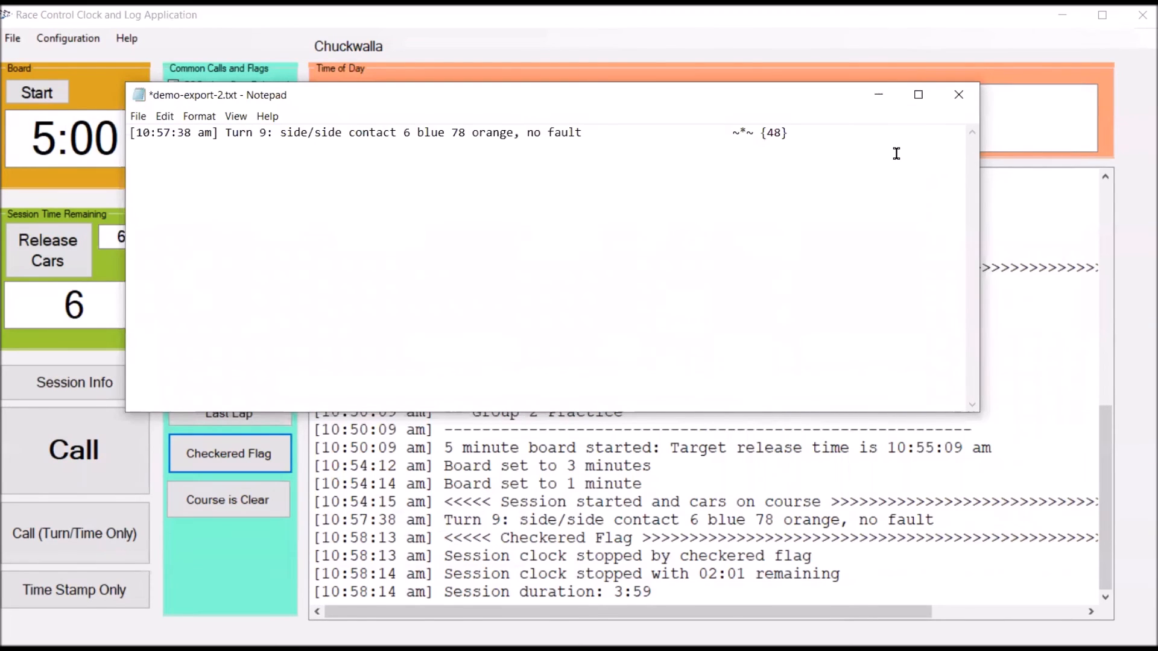
- Close demo-export-2.txt without saving the changes and return to the Race Control Clock and Log Application
left_click(959, 95)
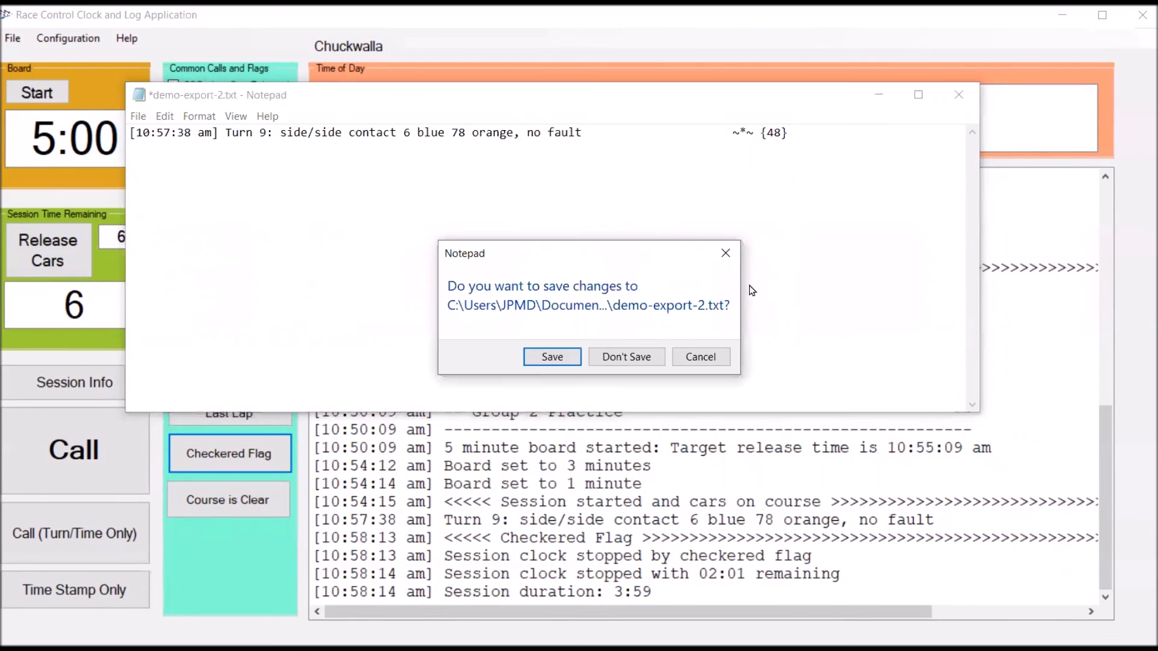
left_click(622, 359)
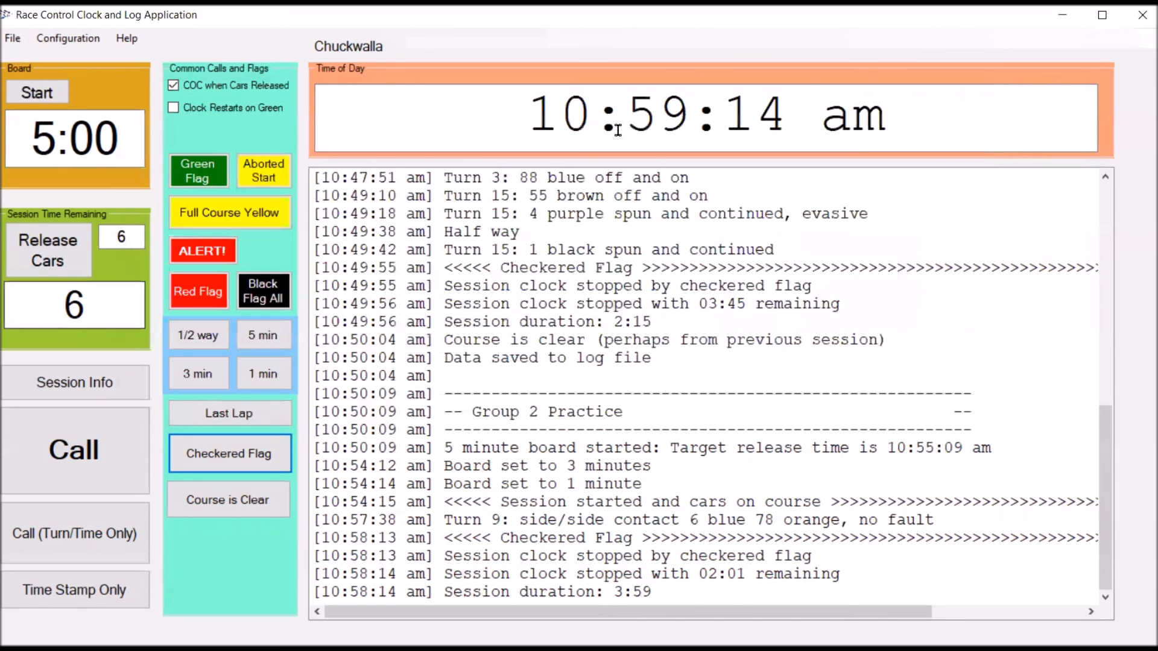